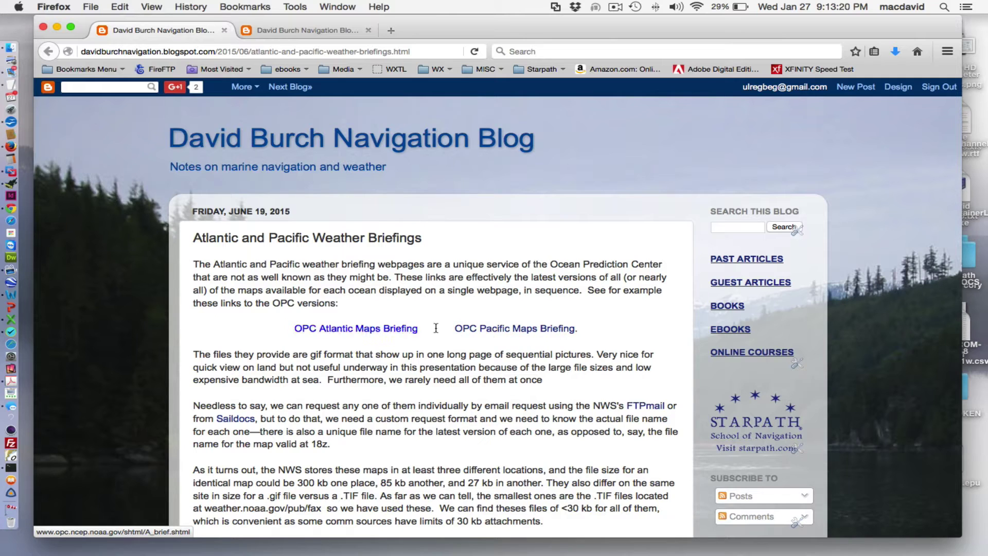
Open the OPC Pacific Maps Briefing and browse its charts, ending back at the 500 mb analysis
{"action": "left_click", "coordinate": [503, 332]}
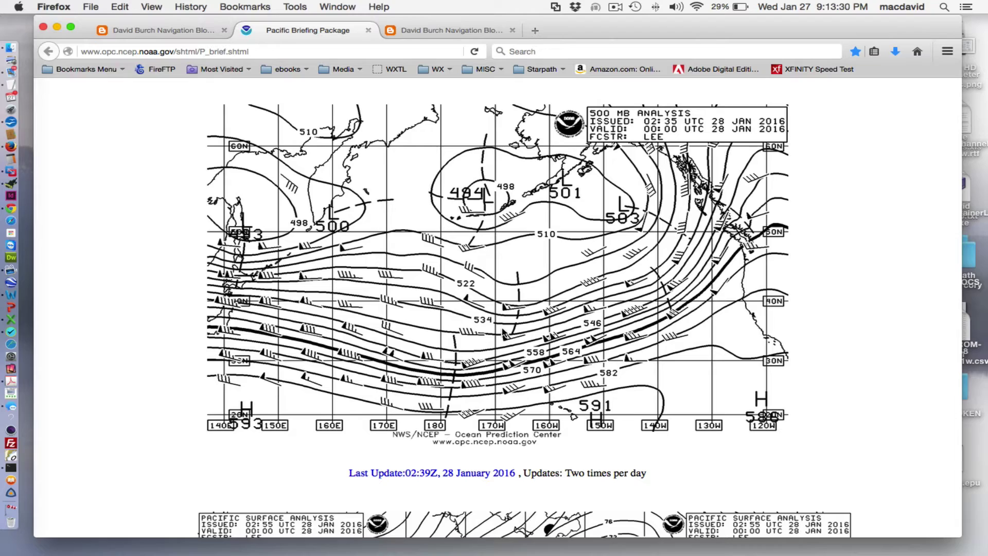
{"action": "scroll", "coordinate": [504, 332], "scroll_direction": "down", "scroll_amount": 5}
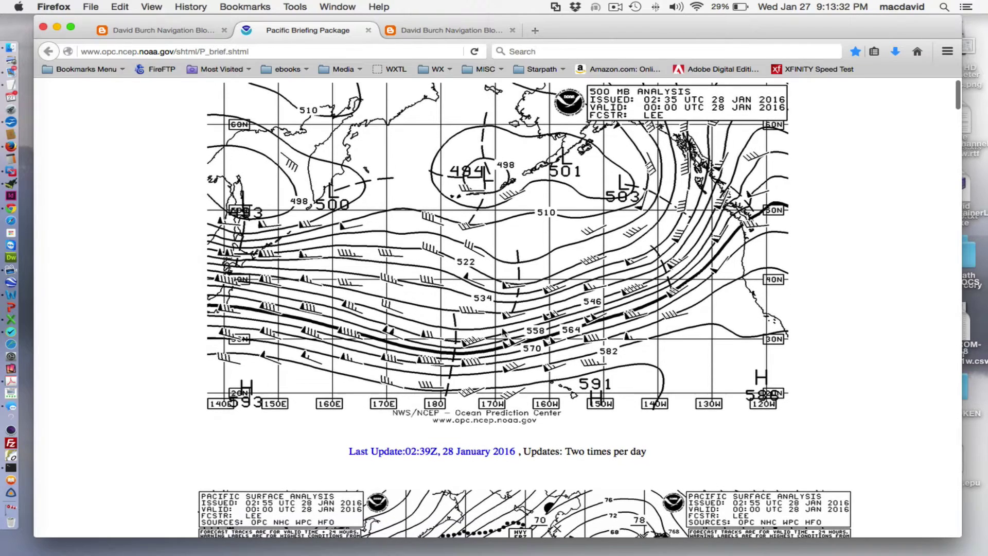
{"action": "scroll", "coordinate": [502, 332], "scroll_direction": "down", "scroll_amount": 15}
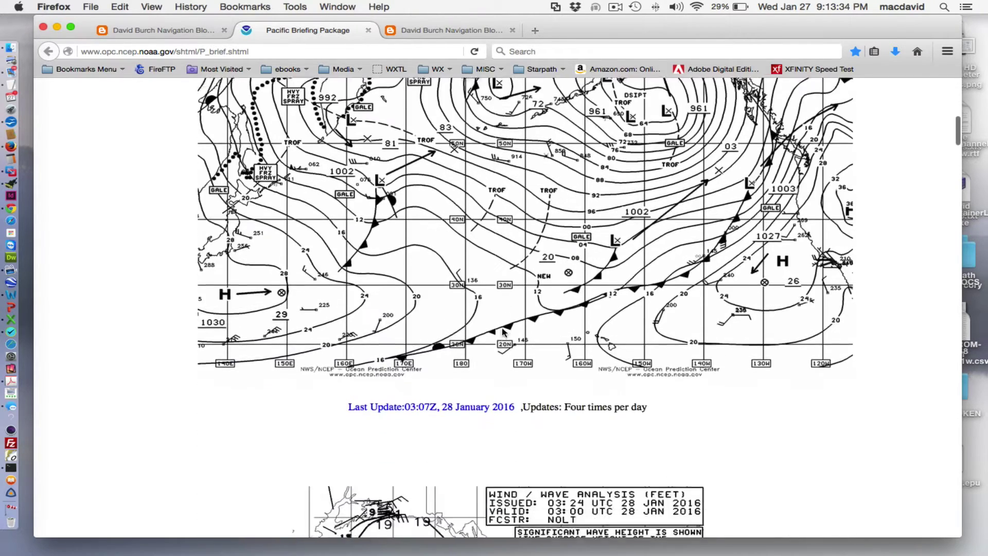
{"action": "scroll", "coordinate": [502, 332], "scroll_direction": "down", "scroll_amount": 13}
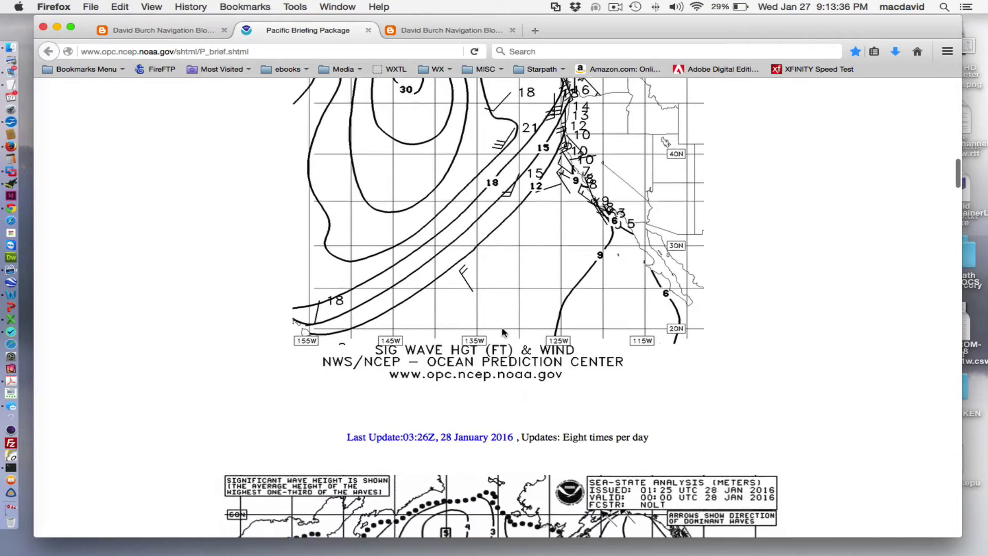
{"action": "scroll", "coordinate": [503, 332], "scroll_direction": "down", "scroll_amount": 10}
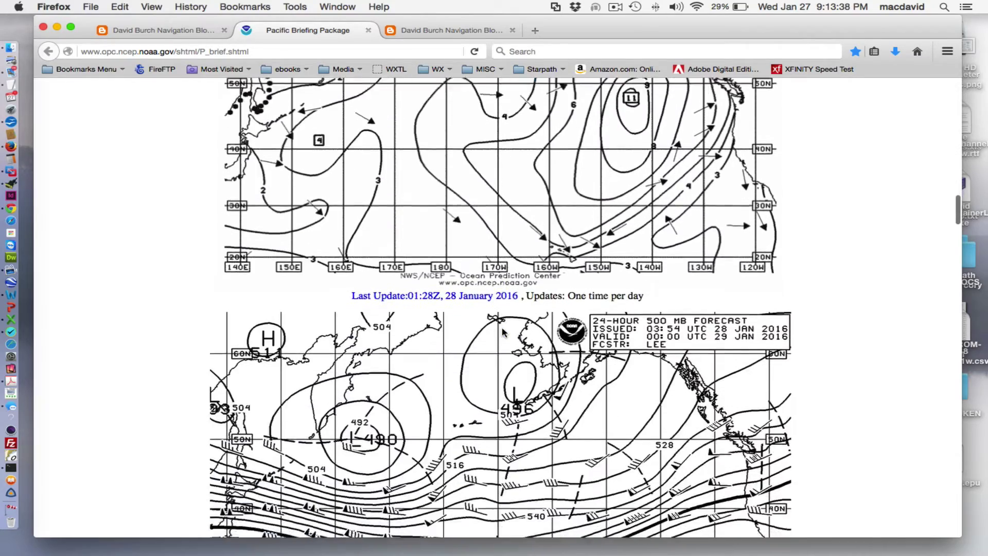
{"action": "scroll", "coordinate": [503, 332], "scroll_direction": "down", "scroll_amount": 8}
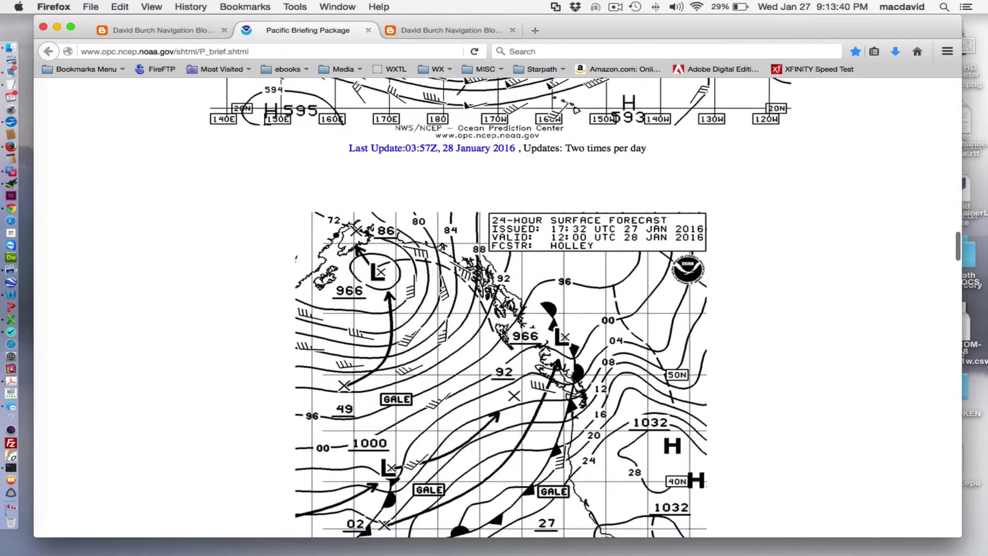
{"action": "scroll", "coordinate": [502, 332], "scroll_direction": "down", "scroll_amount": 6}
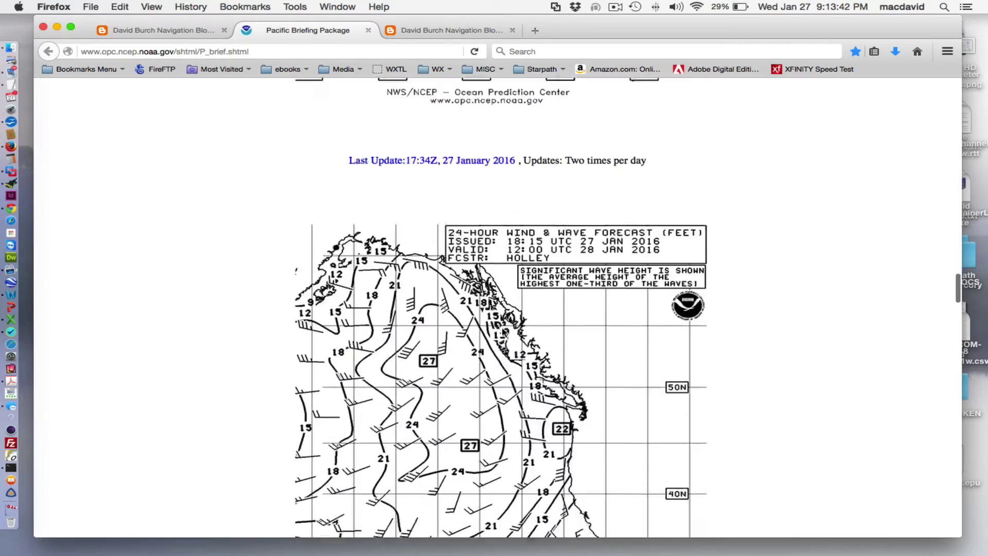
{"action": "scroll", "coordinate": [503, 332], "scroll_direction": "up", "scroll_amount": 8}
{"action": "scroll", "coordinate": [503, 332], "scroll_direction": "up", "scroll_amount": 20}
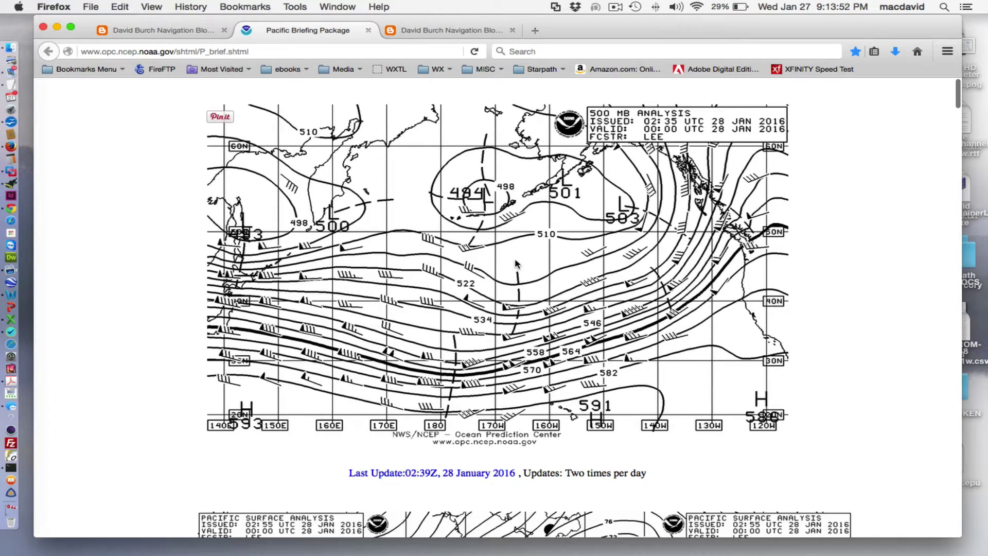
{"action": "scroll", "coordinate": [562, 327], "scroll_direction": "down", "scroll_amount": 5}
{"action": "scroll", "coordinate": [561, 327], "scroll_direction": "down", "scroll_amount": 3}
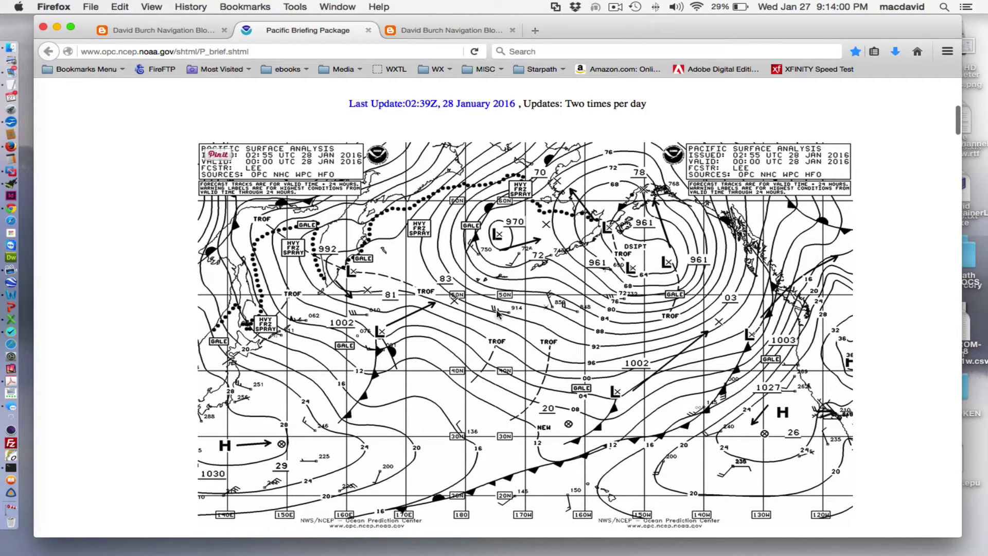
{"action": "scroll", "coordinate": [495, 308], "scroll_direction": "down", "scroll_amount": 5}
{"action": "scroll", "coordinate": [496, 309], "scroll_direction": "up", "scroll_amount": 5}
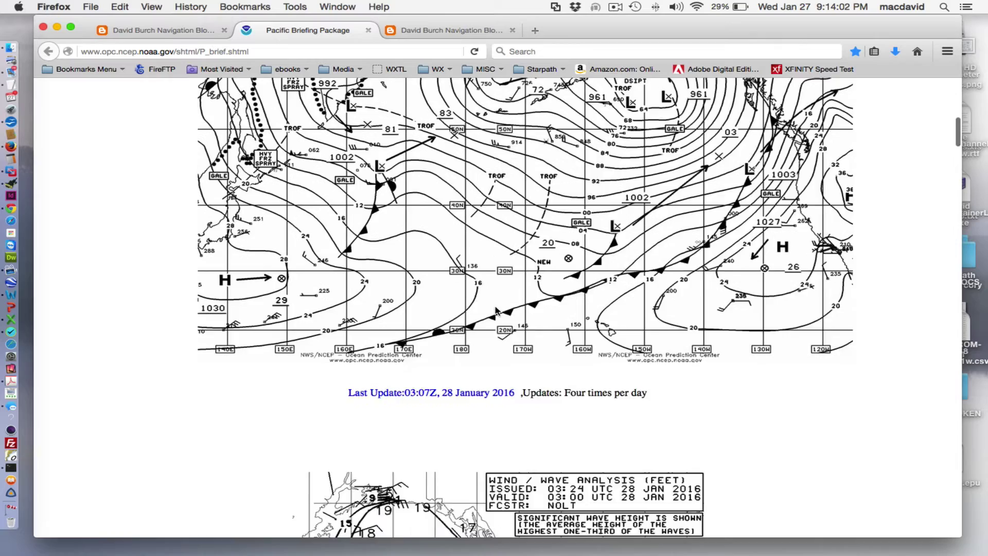
{"action": "scroll", "coordinate": [495, 309], "scroll_direction": "up", "scroll_amount": 6}
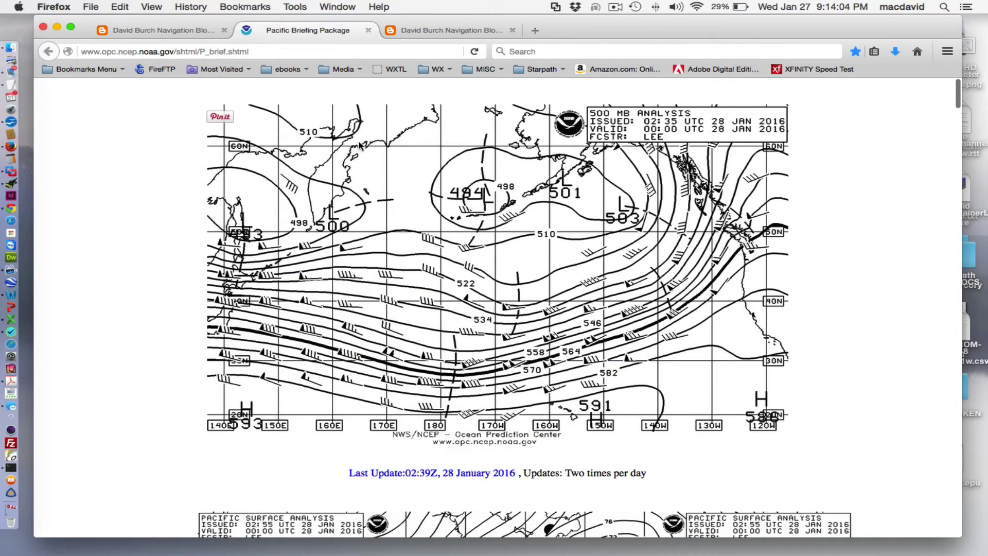
Return to the navigation blog post and scroll down to the PacificBriefing.pdf link
{"action": "left_click", "coordinate": [161, 29]}
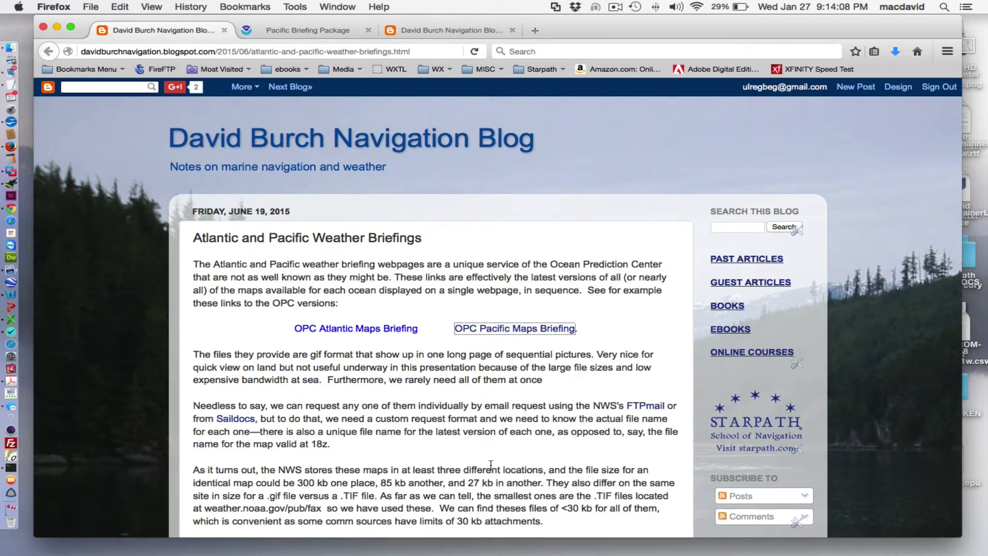
{"action": "scroll", "coordinate": [490, 464], "scroll_direction": "down", "scroll_amount": 5}
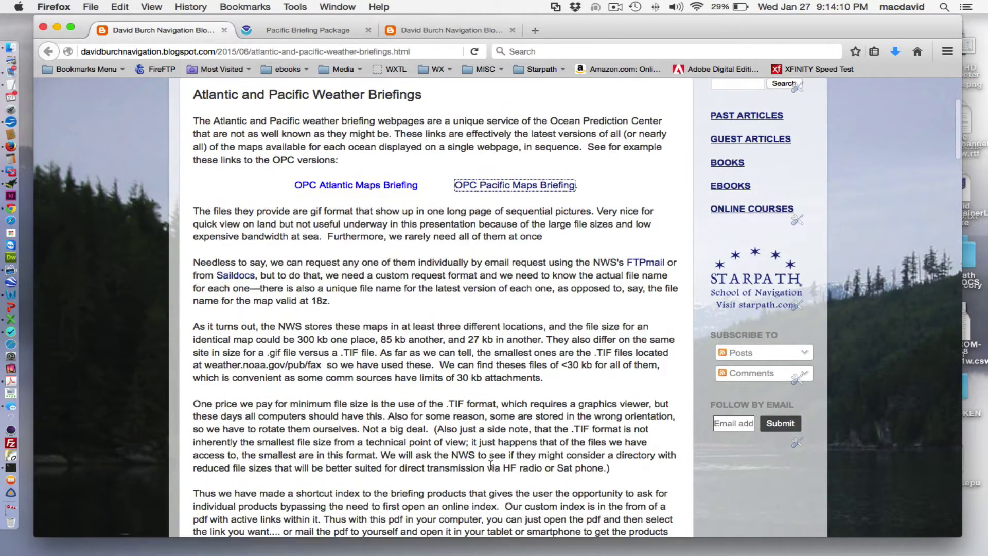
{"action": "scroll", "coordinate": [490, 464], "scroll_direction": "down", "scroll_amount": 1}
{"action": "scroll", "coordinate": [490, 465], "scroll_direction": "down", "scroll_amount": 12}
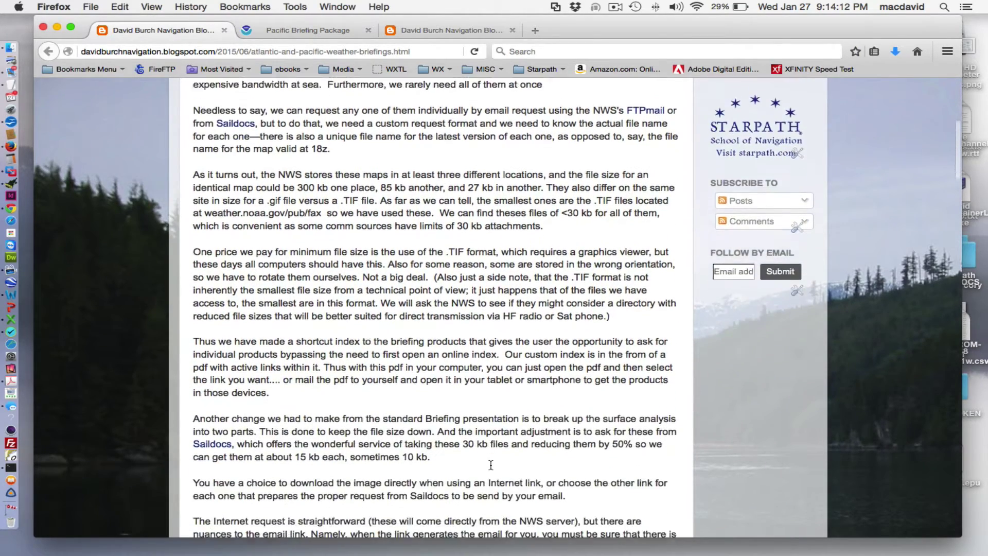
{"action": "scroll", "coordinate": [491, 465], "scroll_direction": "down", "scroll_amount": 3}
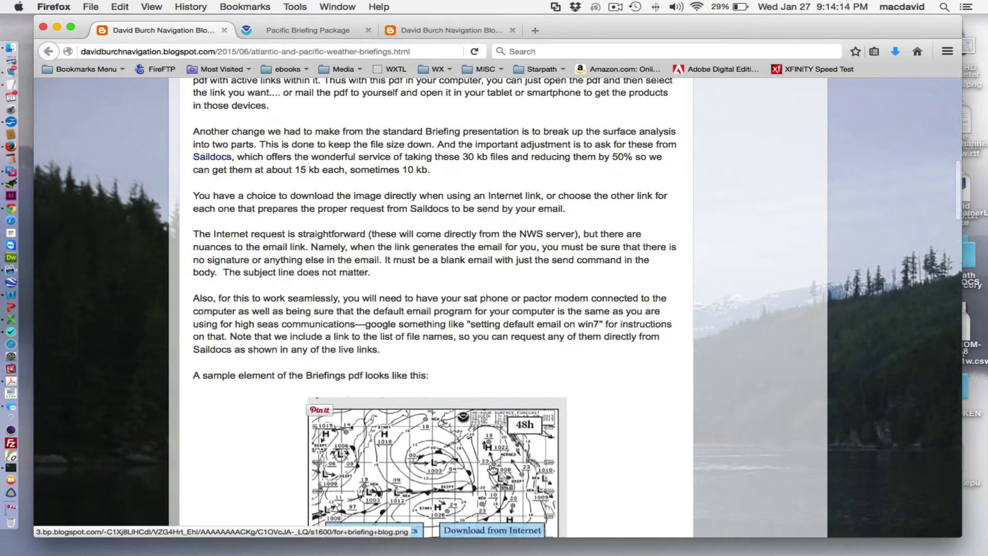
{"action": "scroll", "coordinate": [491, 467], "scroll_direction": "down", "scroll_amount": 9}
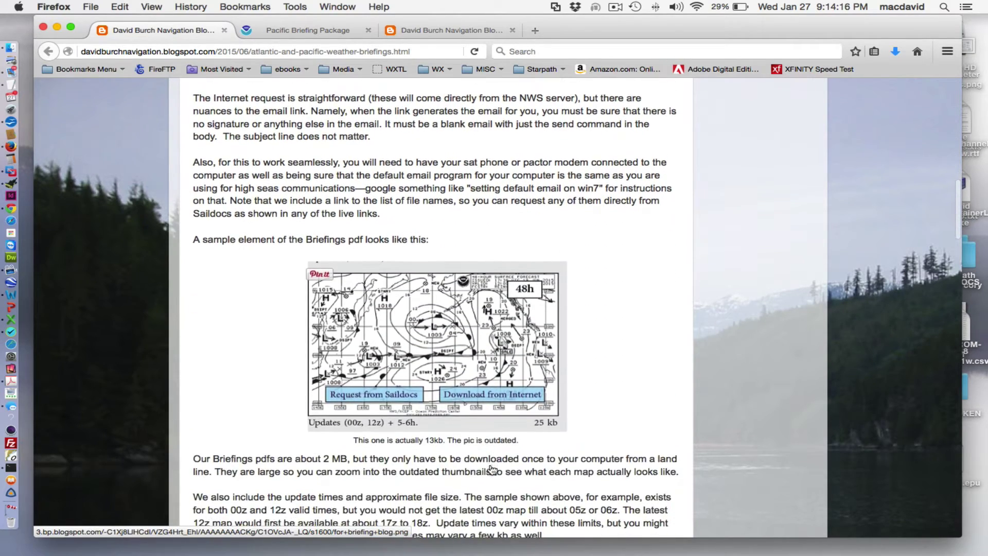
{"action": "scroll", "coordinate": [491, 465], "scroll_direction": "down", "scroll_amount": 5}
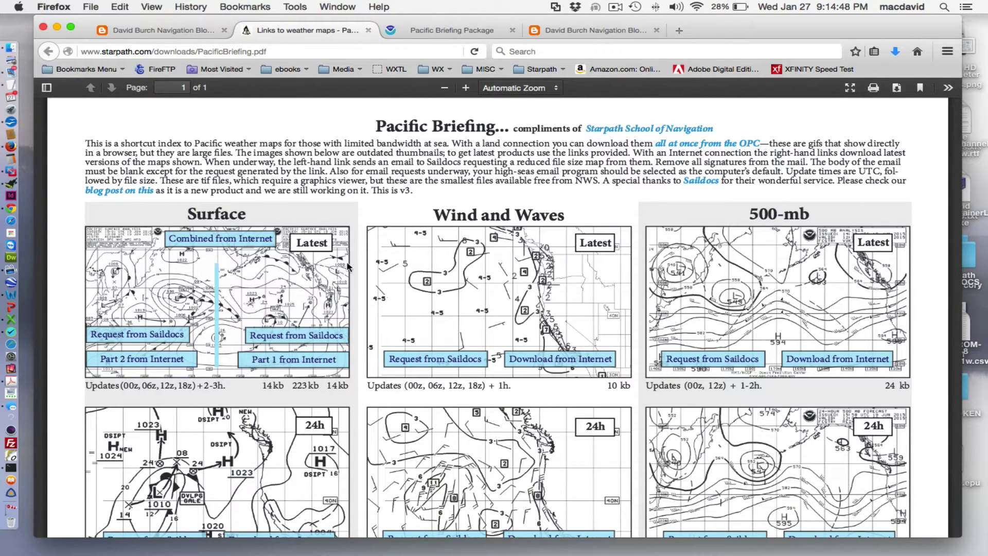
{"action": "scroll", "coordinate": [335, 264], "scroll_direction": "down", "scroll_amount": 1}
{"action": "scroll", "coordinate": [207, 281], "scroll_direction": "up", "scroll_amount": 1}
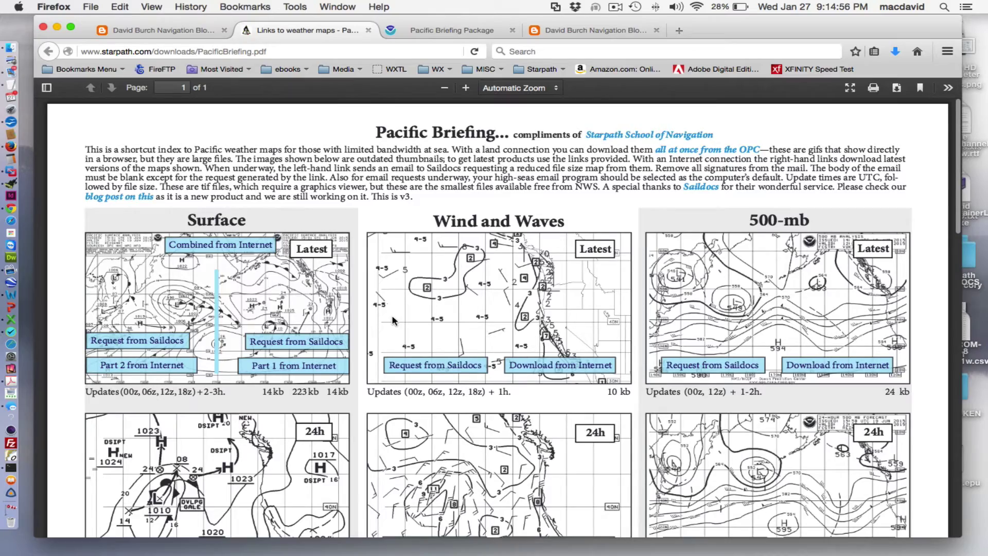
{"action": "scroll", "coordinate": [393, 320], "scroll_direction": "down", "scroll_amount": 1}
{"action": "scroll", "coordinate": [393, 320], "scroll_direction": "down", "scroll_amount": 8}
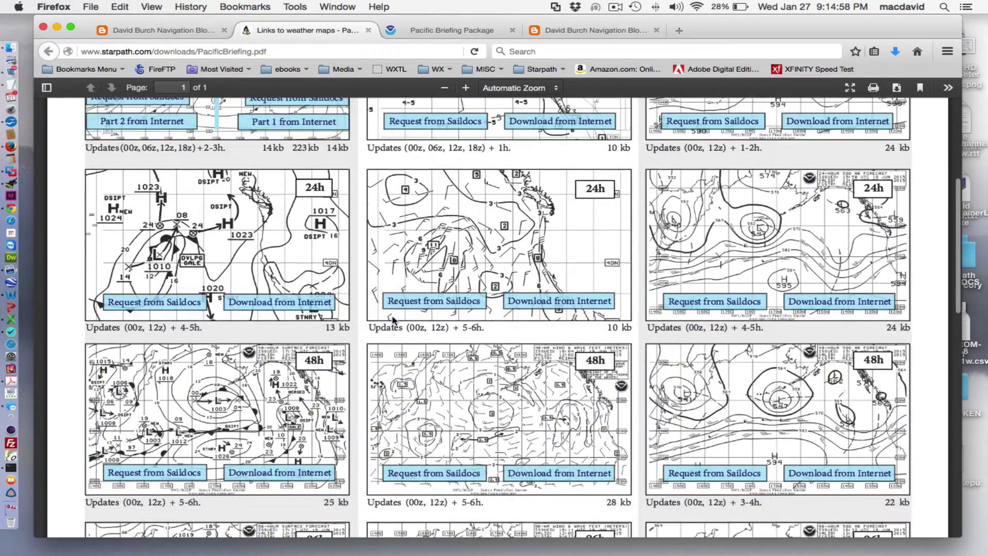
{"action": "scroll", "coordinate": [393, 320], "scroll_direction": "down", "scroll_amount": 8}
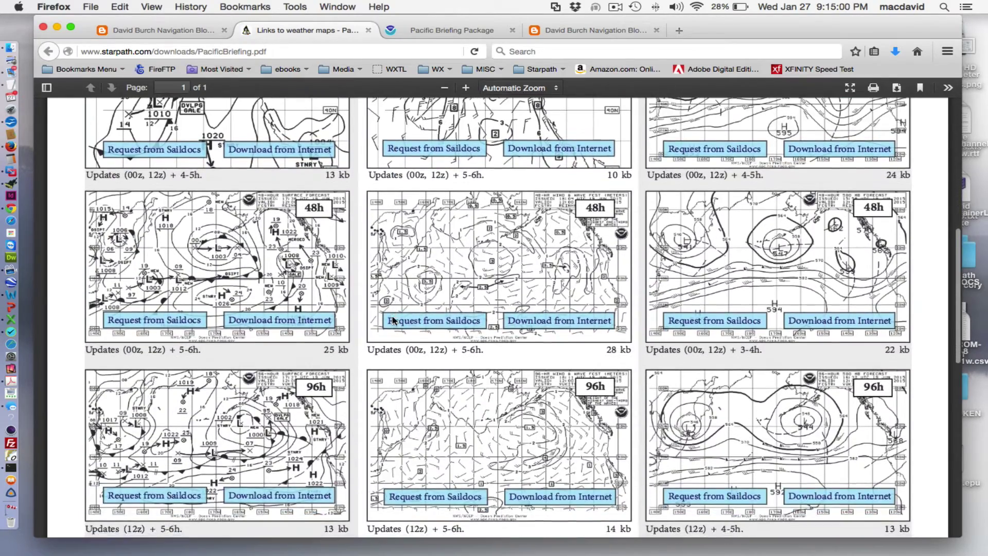
{"action": "scroll", "coordinate": [393, 320], "scroll_direction": "up", "scroll_amount": 16}
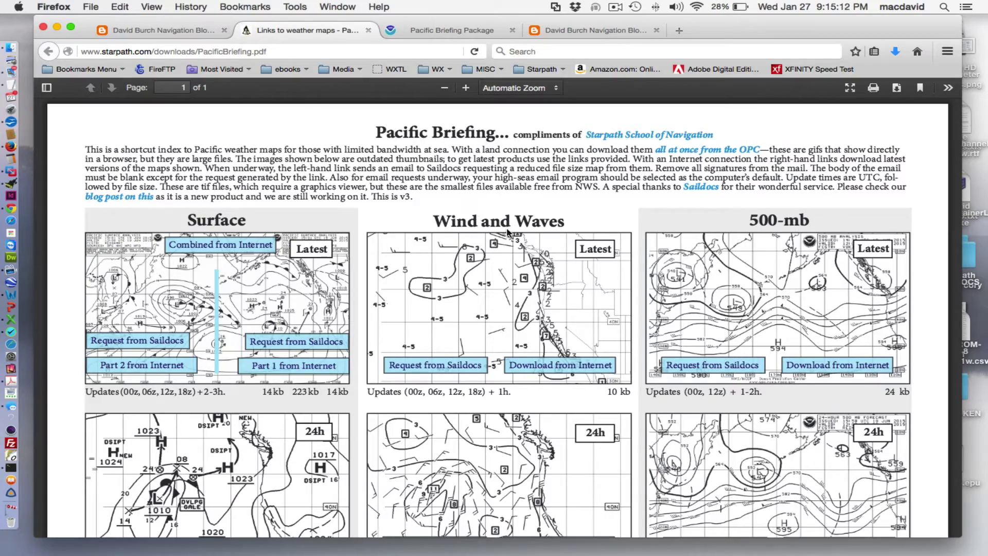
{"action": "scroll", "coordinate": [504, 422], "scroll_direction": "down", "scroll_amount": 5}
{"action": "scroll", "coordinate": [504, 422], "scroll_direction": "down", "scroll_amount": 5}
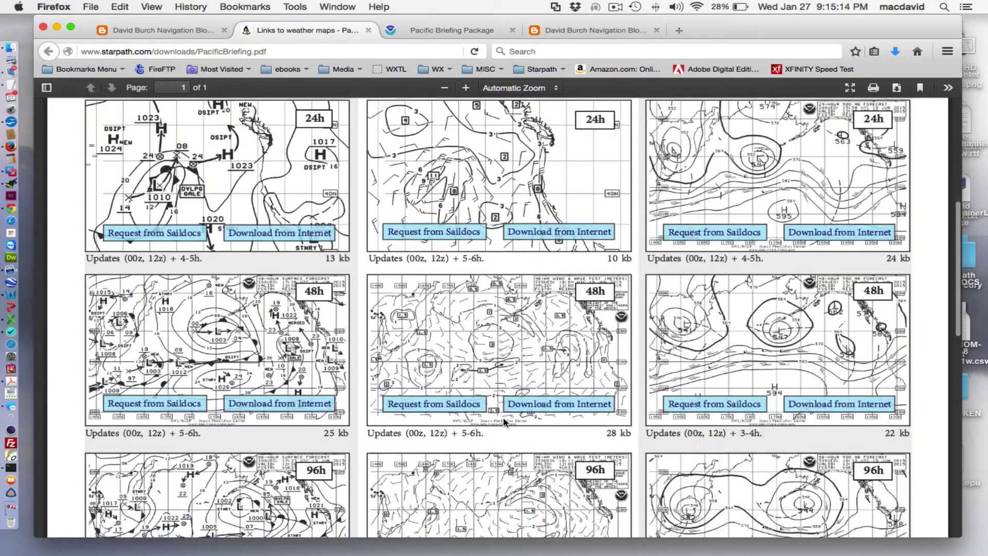
{"action": "scroll", "coordinate": [504, 422], "scroll_direction": "up", "scroll_amount": 10}
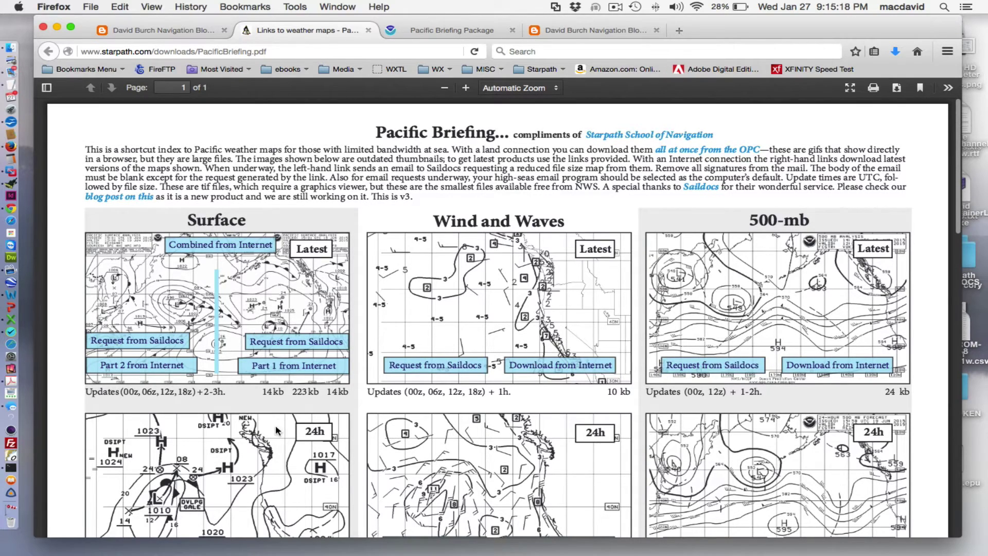
{"action": "scroll", "coordinate": [266, 426], "scroll_direction": "down", "scroll_amount": 1}
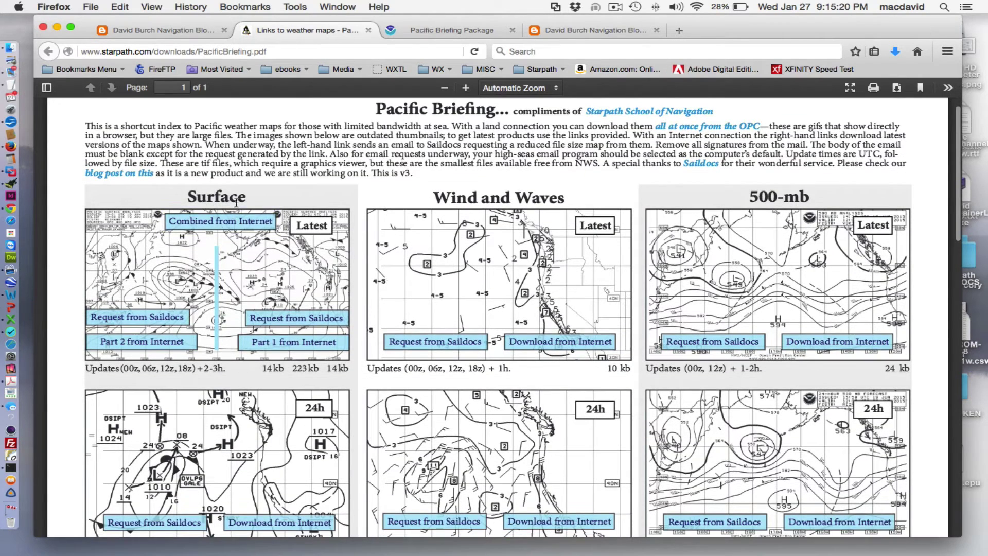
{"action": "scroll", "coordinate": [175, 459], "scroll_direction": "down", "scroll_amount": 8}
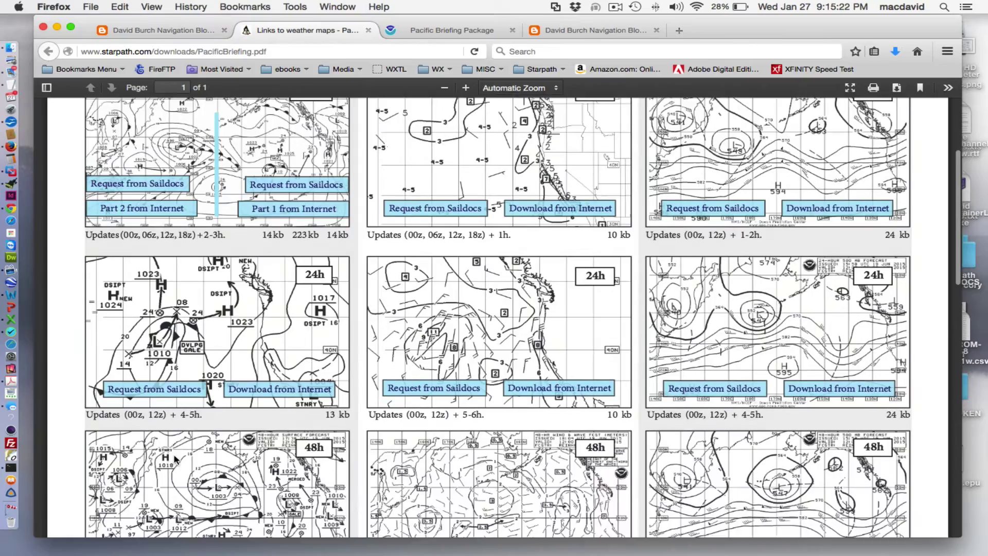
{"action": "scroll", "coordinate": [175, 459], "scroll_direction": "down", "scroll_amount": 10}
{"action": "scroll", "coordinate": [174, 460], "scroll_direction": "up", "scroll_amount": 12}
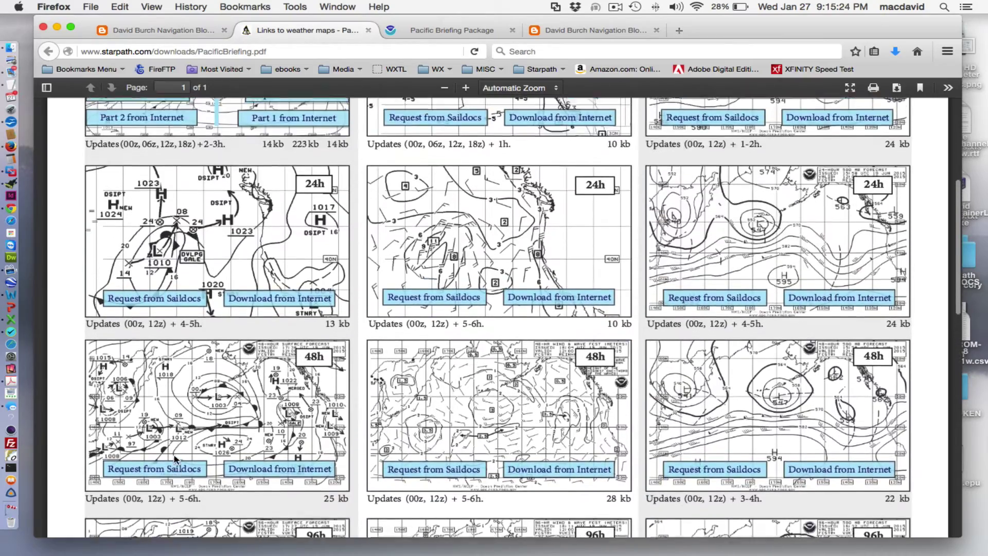
{"action": "scroll", "coordinate": [175, 459], "scroll_direction": "up", "scroll_amount": 5}
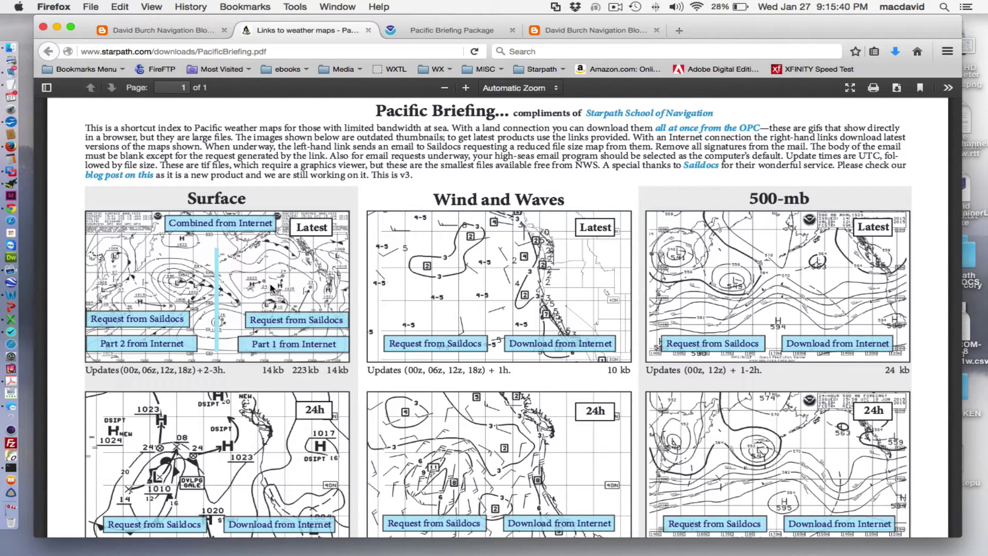
Download the Part 1 surface analysis PYBA90-2.TIF, open it in Preview and set the window aside
{"action": "scroll", "coordinate": [262, 316], "scroll_direction": "down", "scroll_amount": 1}
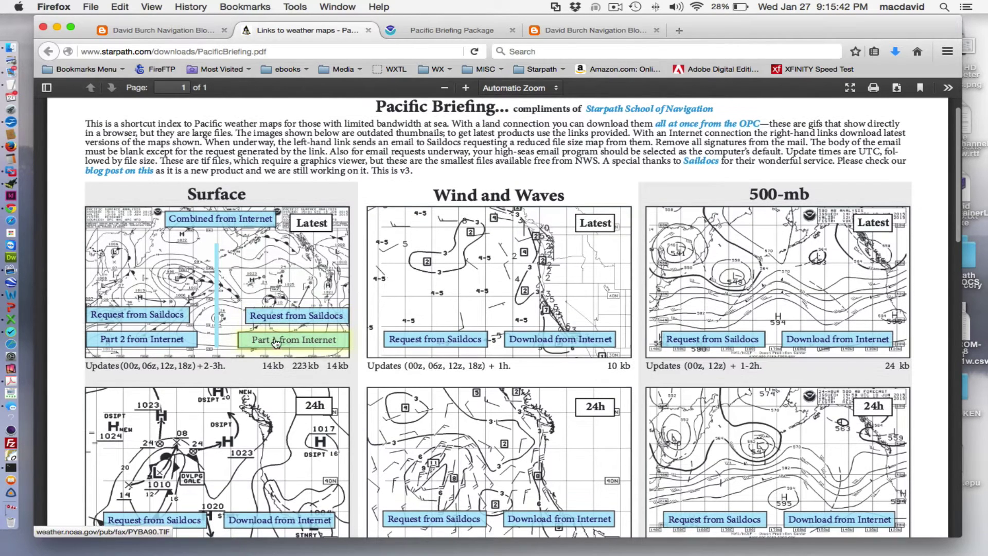
{"action": "left_click", "coordinate": [290, 347]}
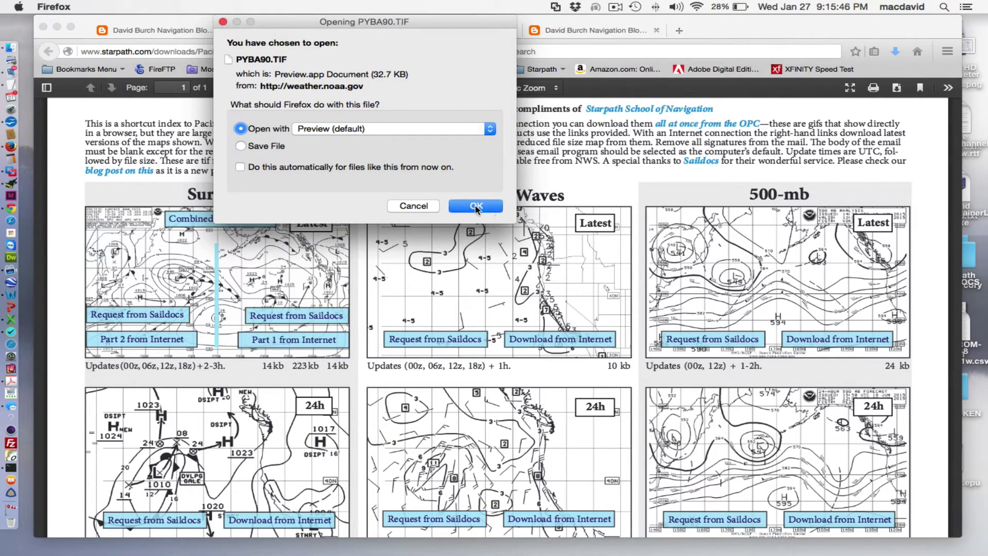
{"action": "left_click", "coordinate": [475, 206]}
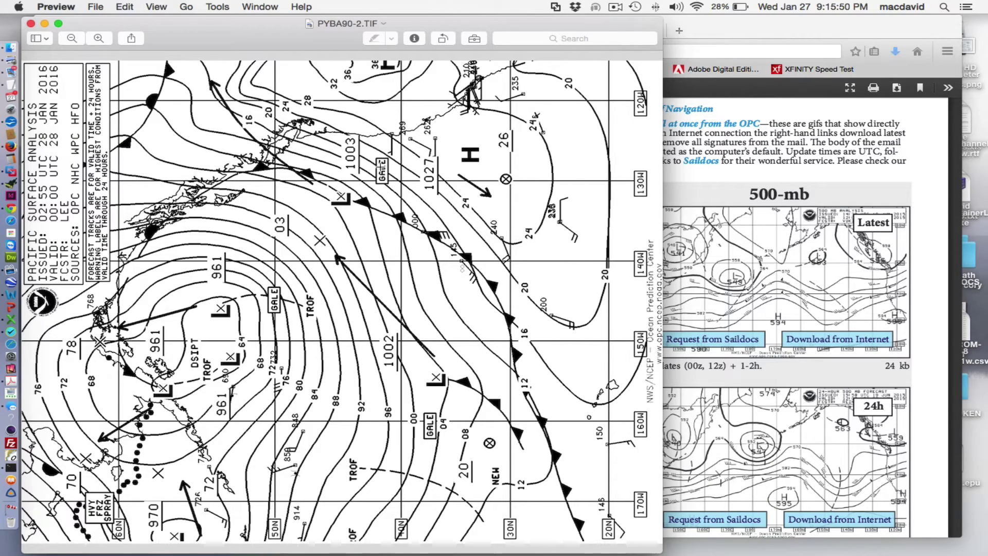
{"action": "left_click_drag", "start_coordinate": [195, 39], "coordinate": [577, 555]}
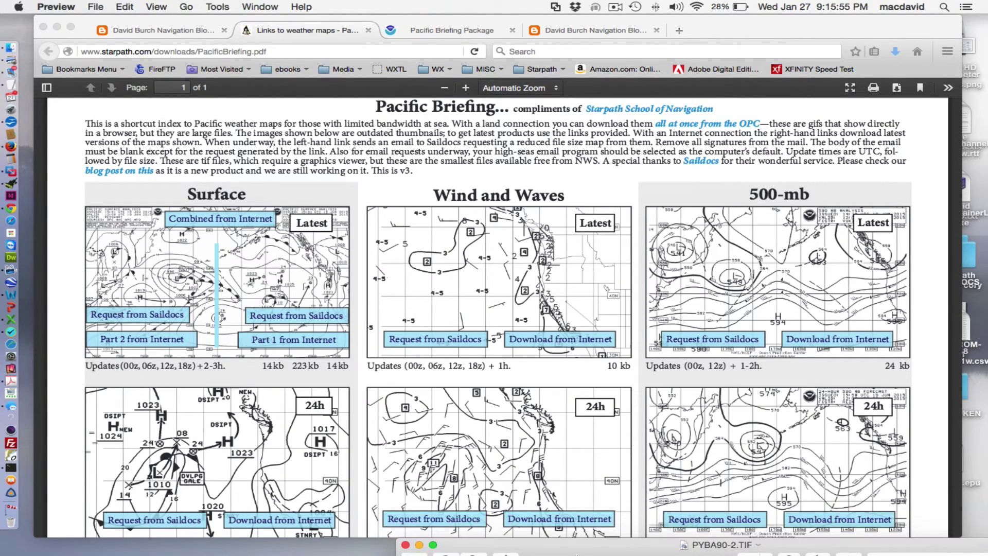
Email Saildocs a subject-less 'send PYBA90.TIF' request with the signature removed
{"action": "left_click", "coordinate": [277, 318]}
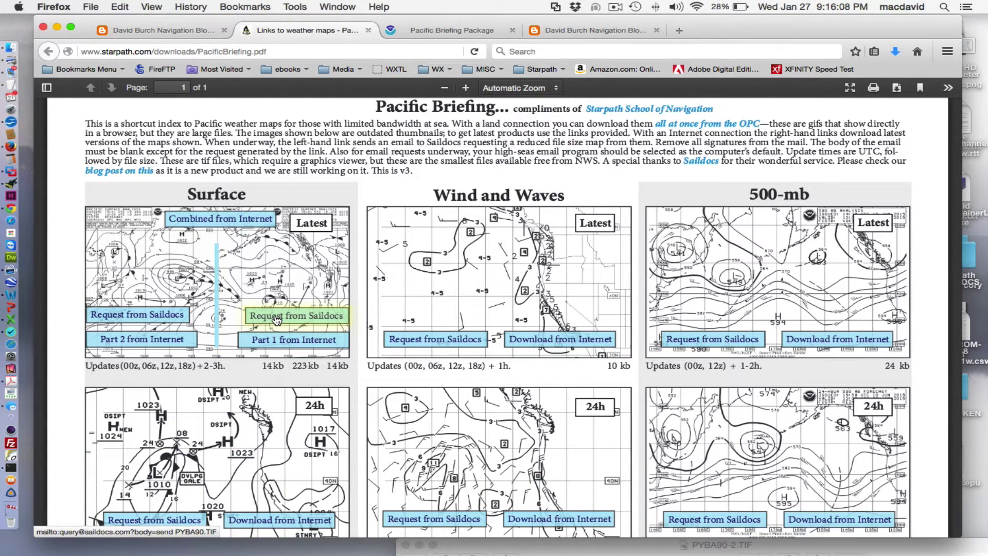
{"action": "left_click", "coordinate": [276, 318]}
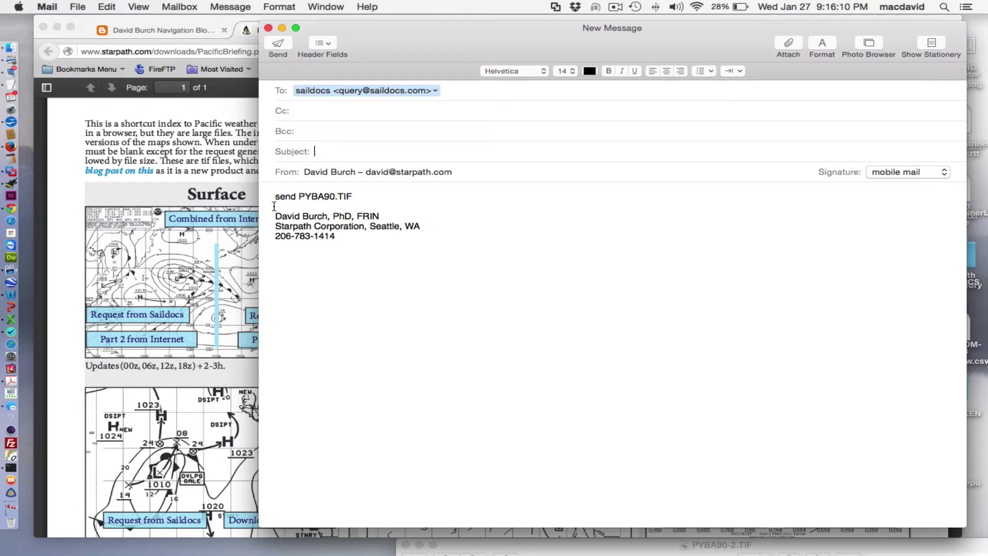
{"action": "left_click_drag", "start_coordinate": [274, 205], "coordinate": [285, 267]}
{"action": "key", "text": "BackSpace"}
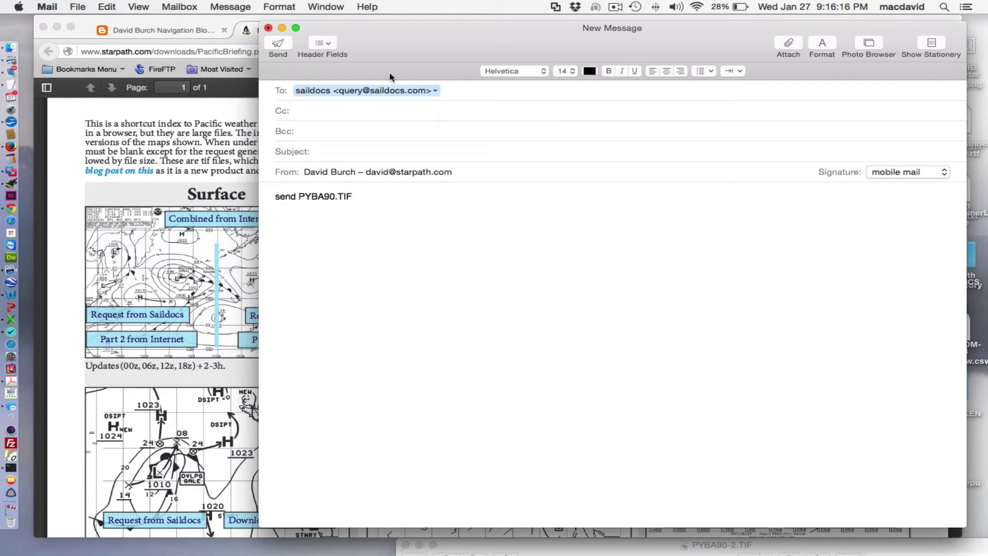
{"action": "left_click", "coordinate": [276, 45]}
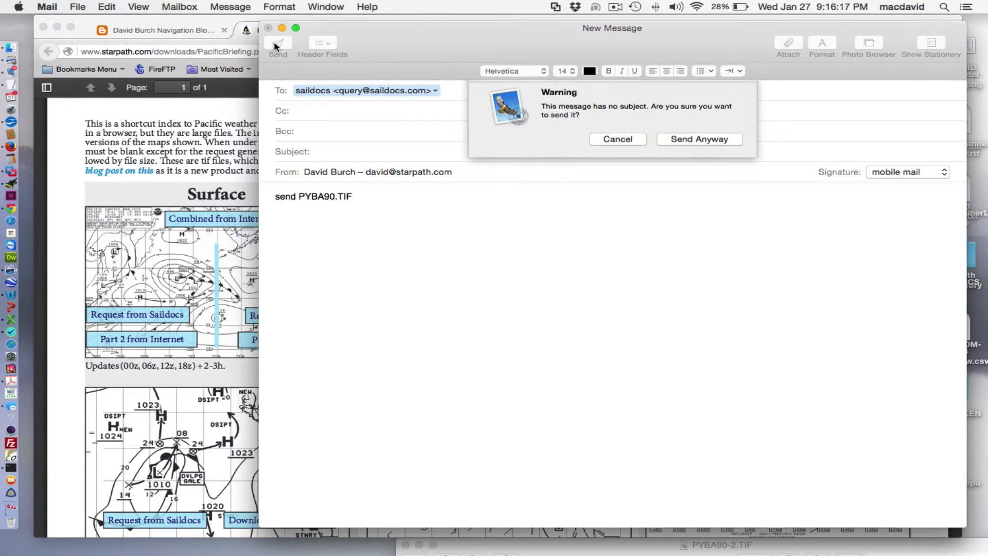
{"action": "left_click", "coordinate": [694, 144]}
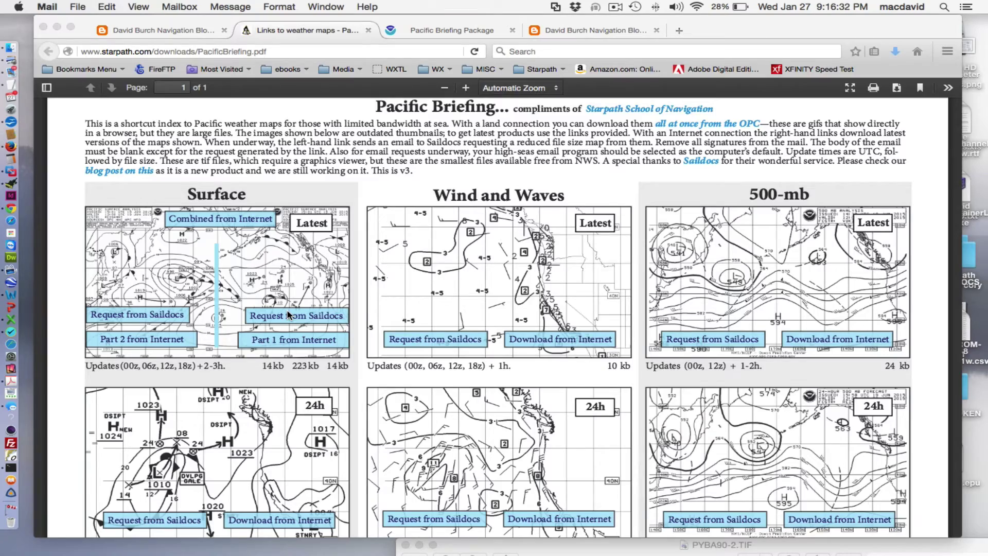
Scroll through the Briefing PDF, then go back to the weather briefings blog post
{"action": "scroll", "coordinate": [288, 315], "scroll_direction": "down", "scroll_amount": 10}
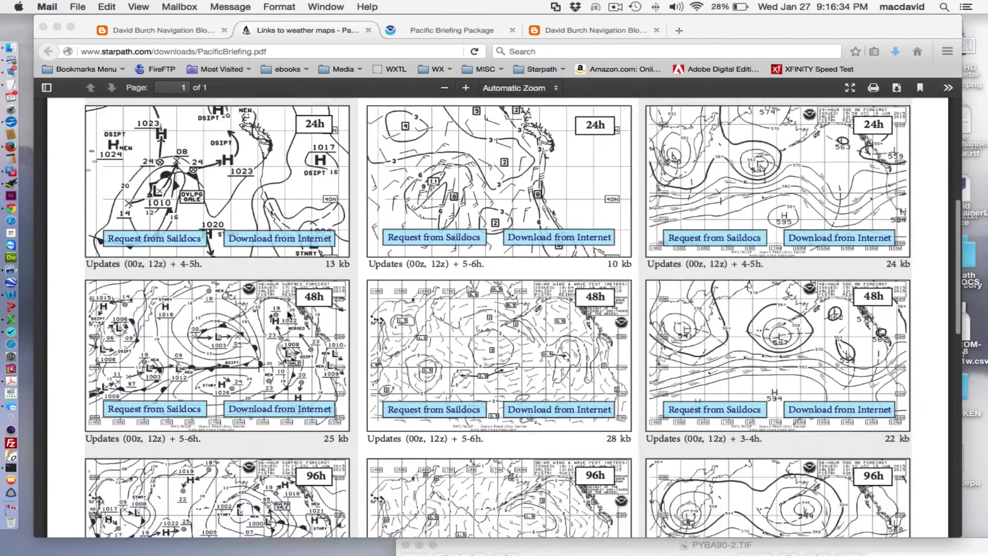
{"action": "scroll", "coordinate": [288, 315], "scroll_direction": "down", "scroll_amount": 18}
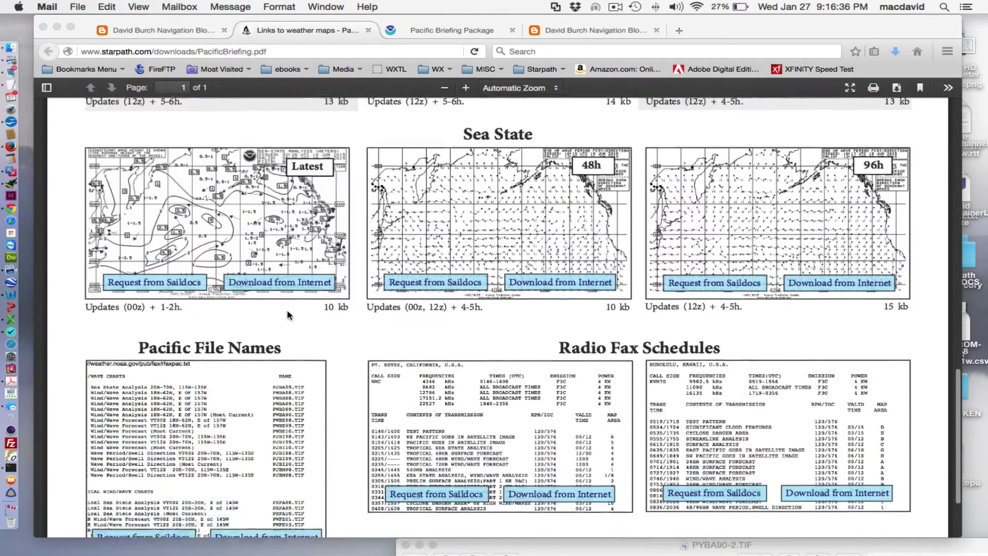
{"action": "scroll", "coordinate": [288, 315], "scroll_direction": "down", "scroll_amount": 4}
{"action": "scroll", "coordinate": [288, 315], "scroll_direction": "up", "scroll_amount": 20}
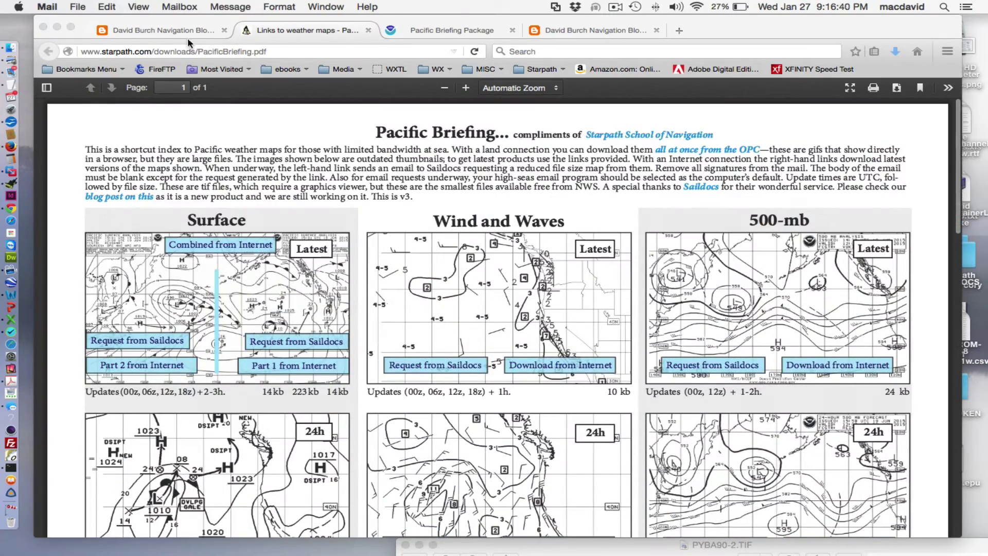
{"action": "left_click", "coordinate": [170, 30]}
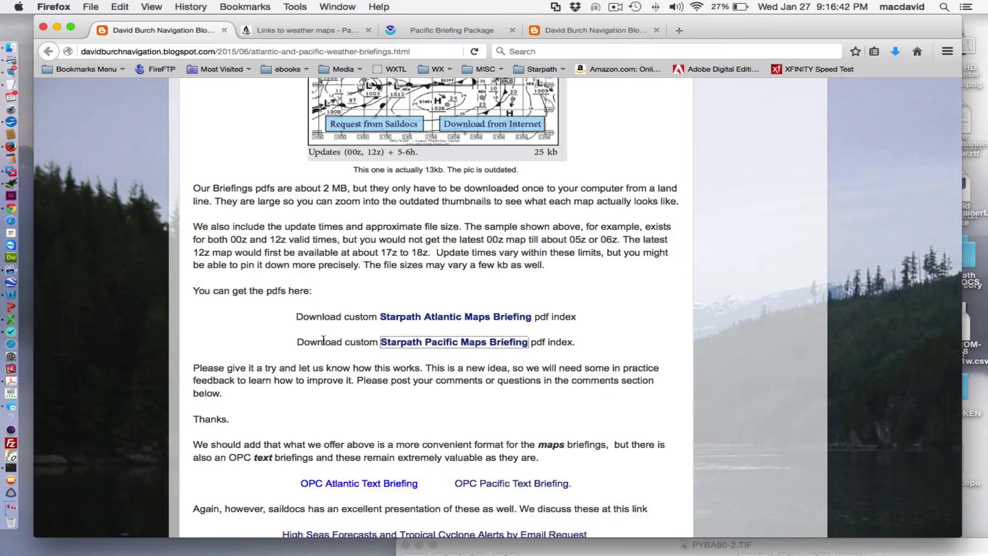
{"action": "scroll", "coordinate": [323, 339], "scroll_direction": "down", "scroll_amount": 5}
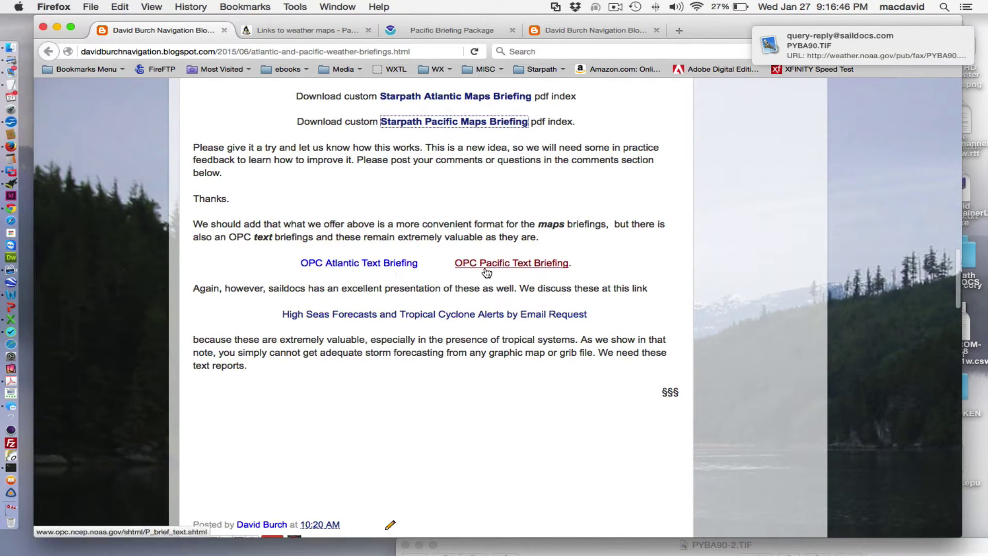
Open the Saildocs reply and view its PYBA90.TIF attachment in Preview
{"action": "left_click", "coordinate": [819, 48]}
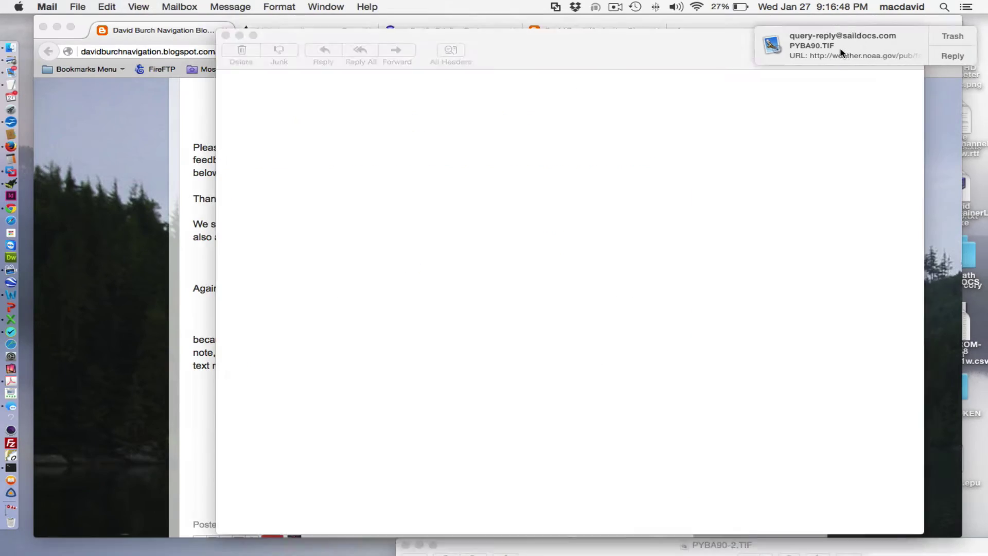
{"action": "scroll", "coordinate": [555, 350], "scroll_direction": "down", "scroll_amount": 3}
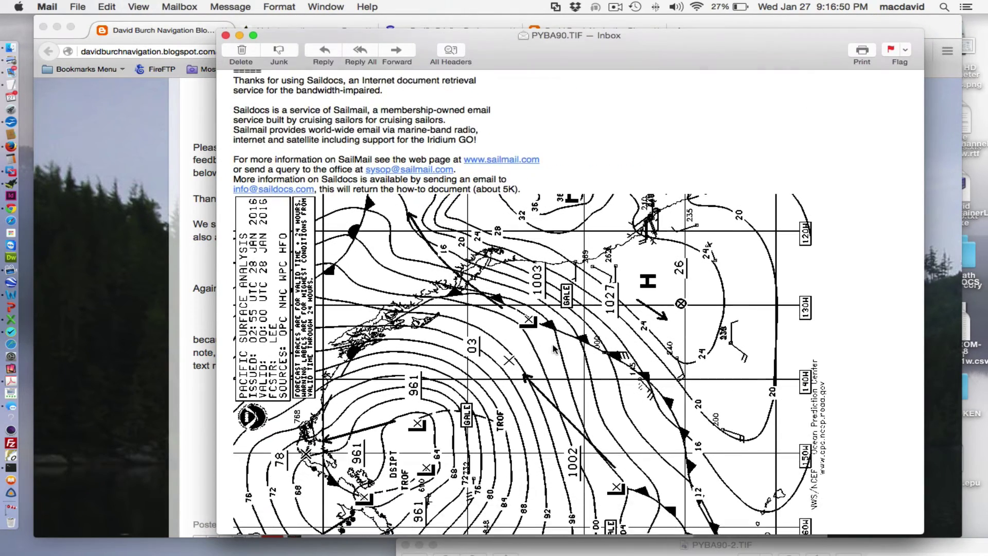
{"action": "double_click", "coordinate": [520, 354]}
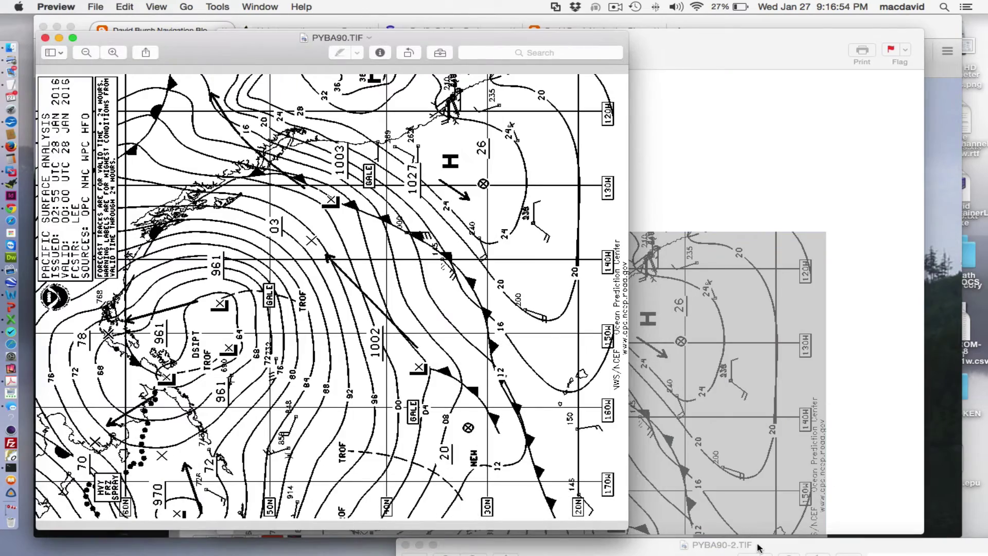
Zoom one step into PYBA90.TIF and close it, then close PYBA90-2.TIF as well
{"action": "left_click_drag", "start_coordinate": [759, 547], "coordinate": [769, 77]}
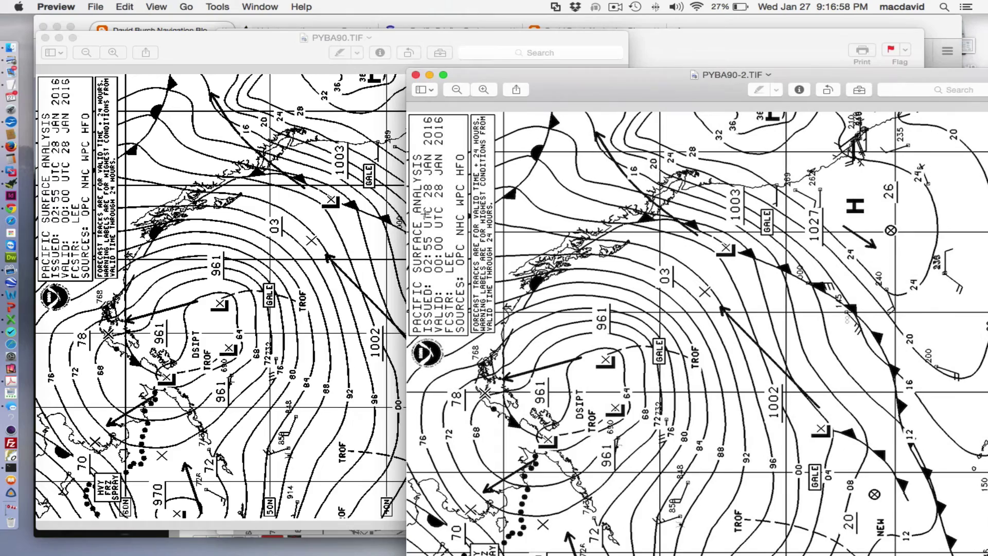
{"action": "left_click", "coordinate": [292, 210]}
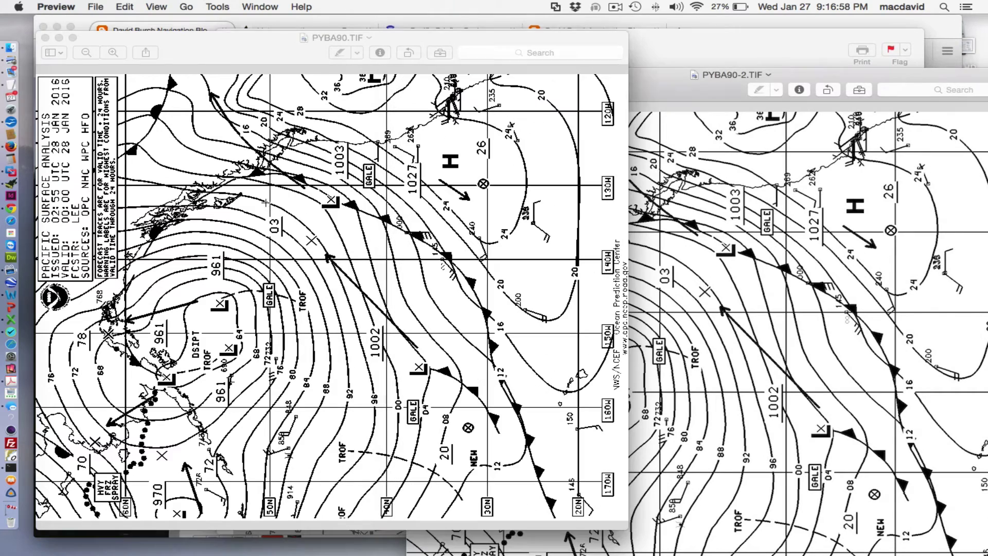
{"action": "left_click", "coordinate": [113, 52]}
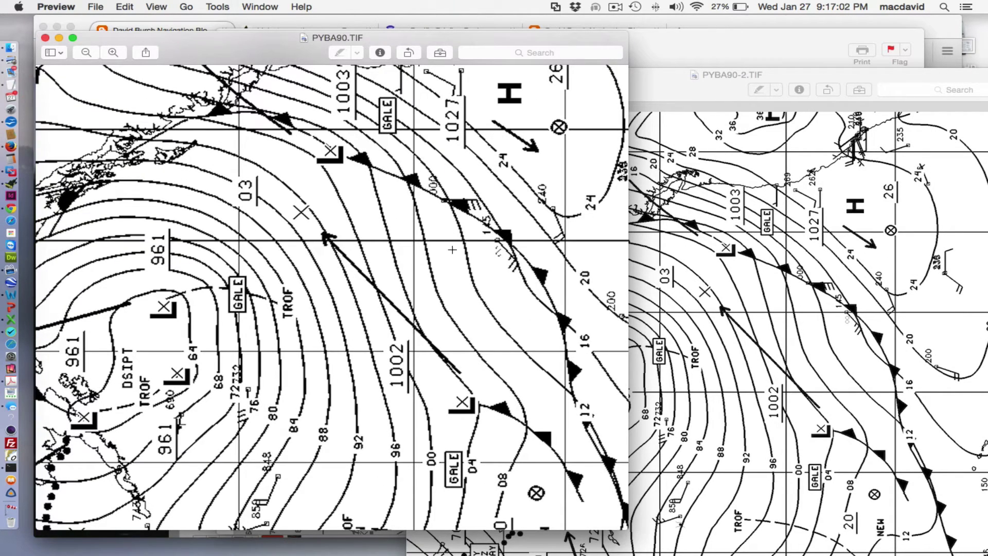
{"action": "left_click", "coordinate": [45, 38]}
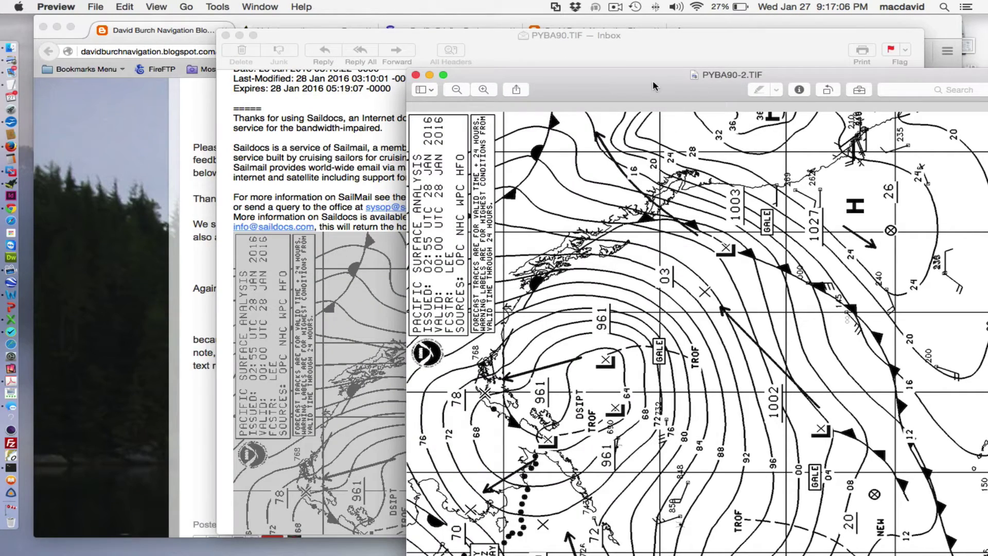
{"action": "left_click_drag", "start_coordinate": [653, 86], "coordinate": [486, 49]}
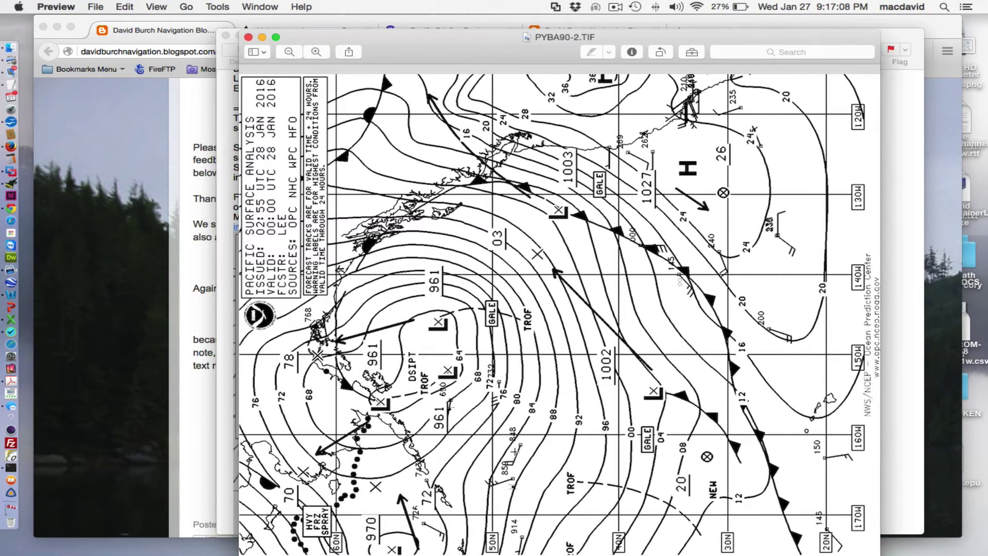
{"action": "left_click", "coordinate": [248, 37]}
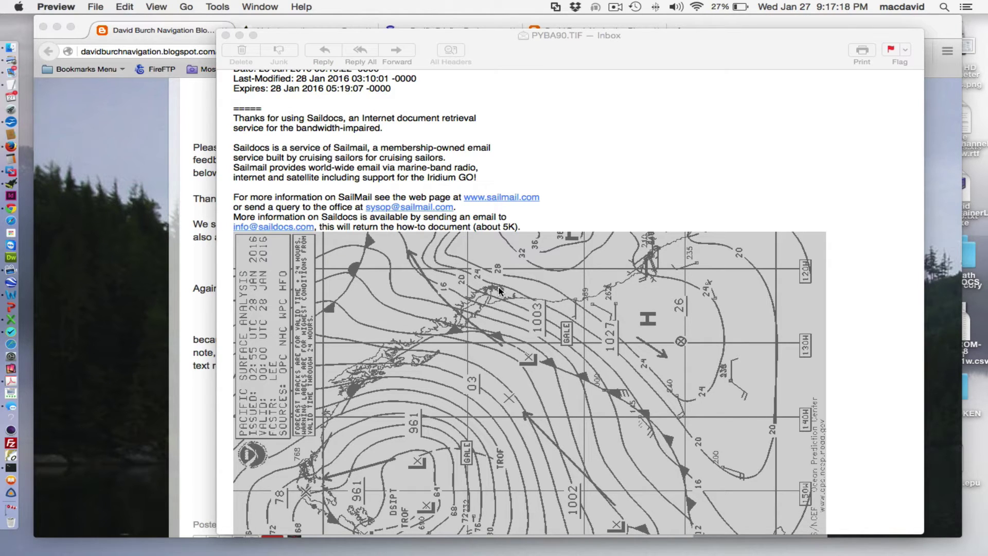
Move the Saildocs reply window to the bottom-right corner to reveal the blog post
{"action": "left_click_drag", "start_coordinate": [499, 51], "coordinate": [618, 474]}
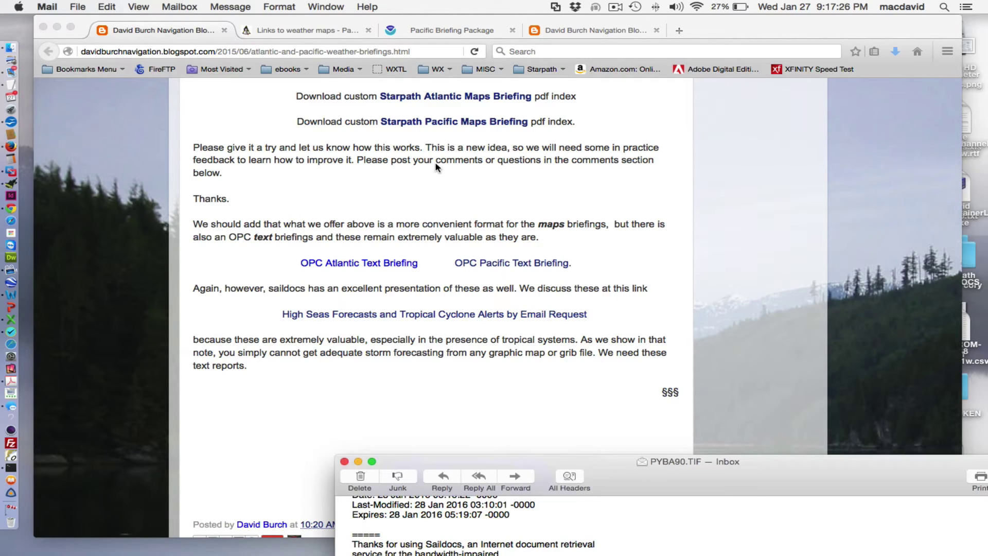
Open the OPC Pacific Text Briefing, skim the North Pacific discussion, and return to the blog post
{"action": "left_click", "coordinate": [513, 264]}
{"action": "left_click", "coordinate": [512, 264]}
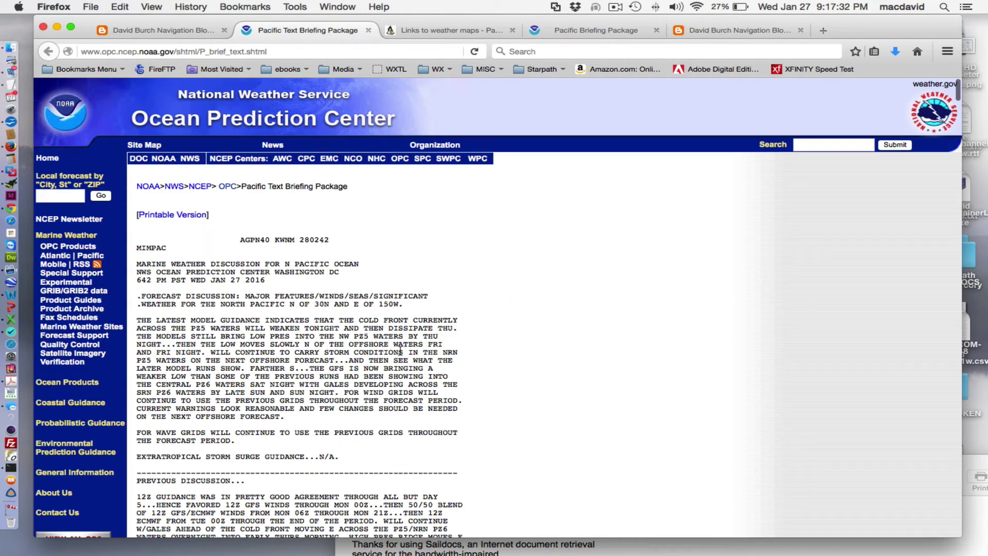
{"action": "scroll", "coordinate": [397, 352], "scroll_direction": "down", "scroll_amount": 15}
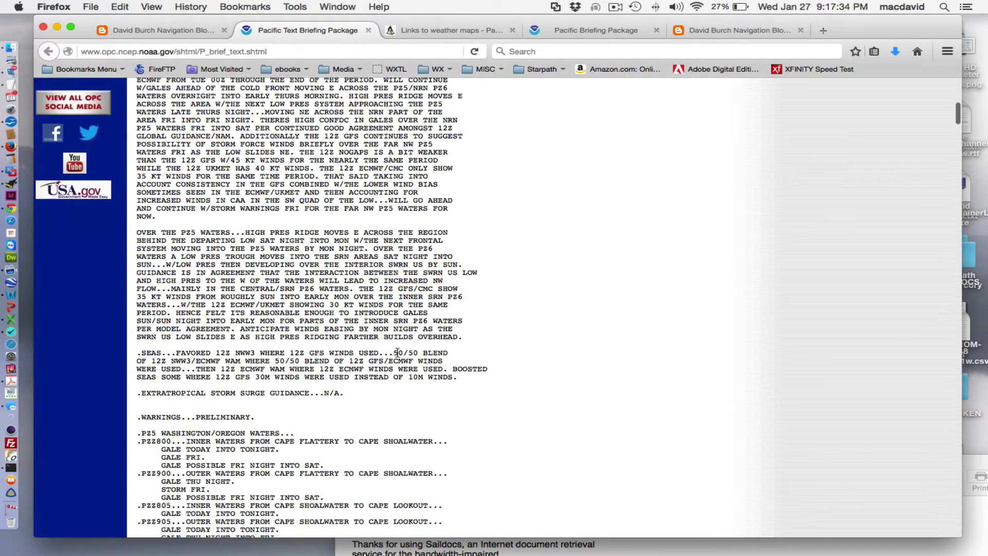
{"action": "scroll", "coordinate": [397, 352], "scroll_direction": "down", "scroll_amount": 15}
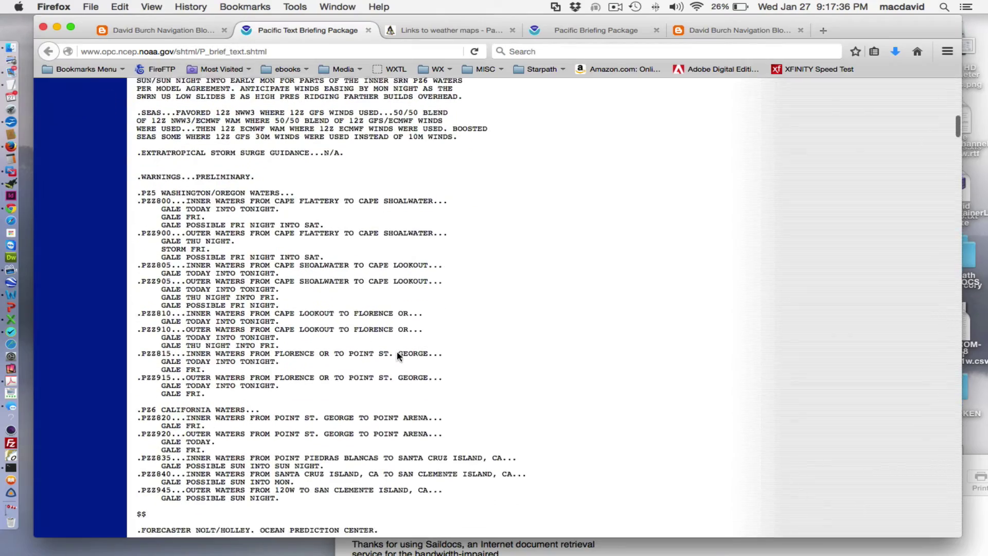
{"action": "scroll", "coordinate": [399, 356], "scroll_direction": "down", "scroll_amount": 10}
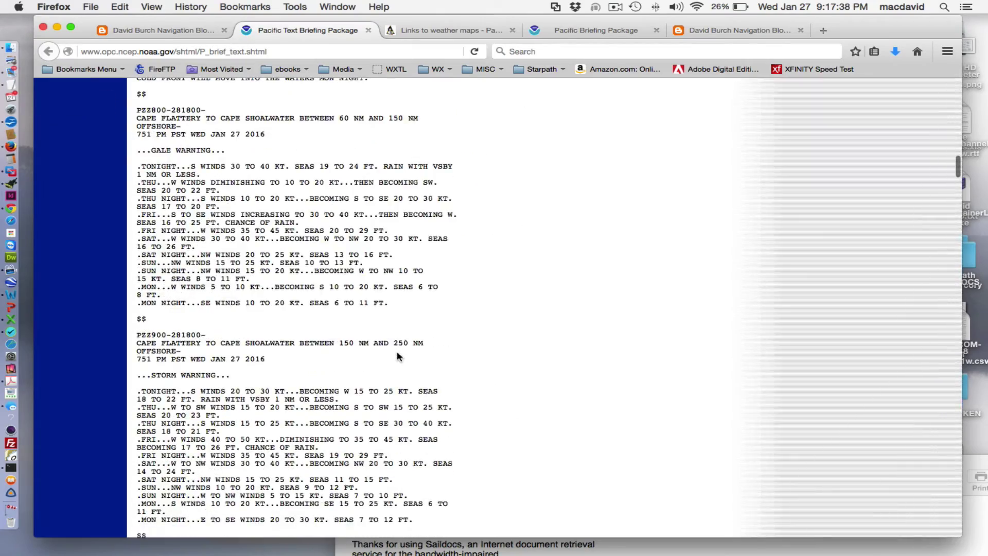
{"action": "scroll", "coordinate": [399, 356], "scroll_direction": "up", "scroll_amount": 10}
{"action": "scroll", "coordinate": [397, 356], "scroll_direction": "up", "scroll_amount": 20}
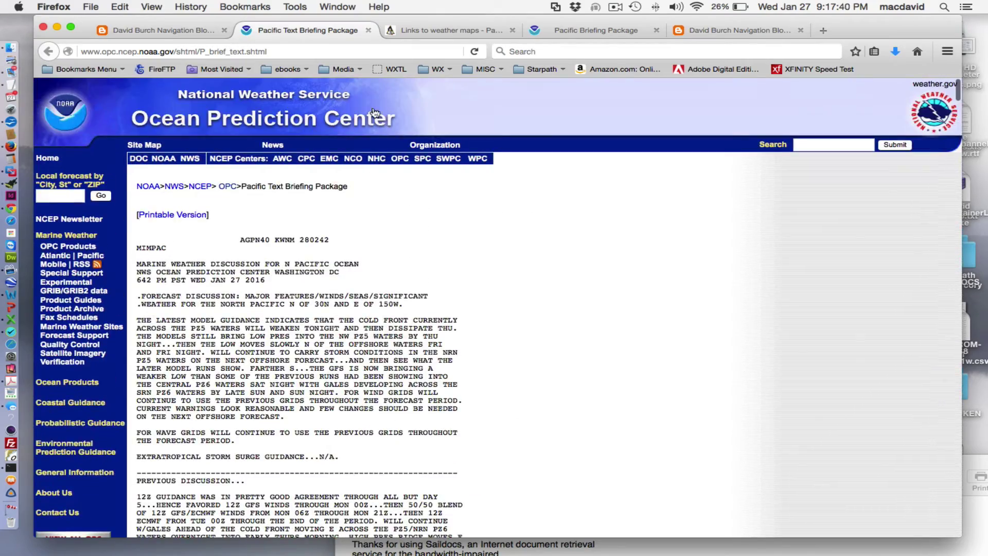
{"action": "left_click", "coordinate": [173, 32]}
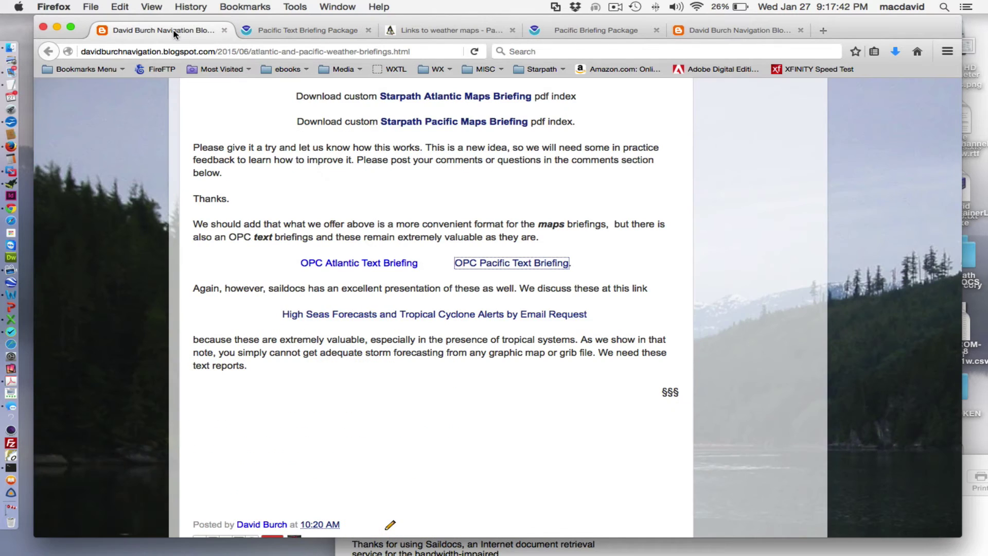
Skim the High Seas Forecasts and Tropical Cyclone Alerts article, then go back to the briefings post
{"action": "left_click", "coordinate": [385, 313]}
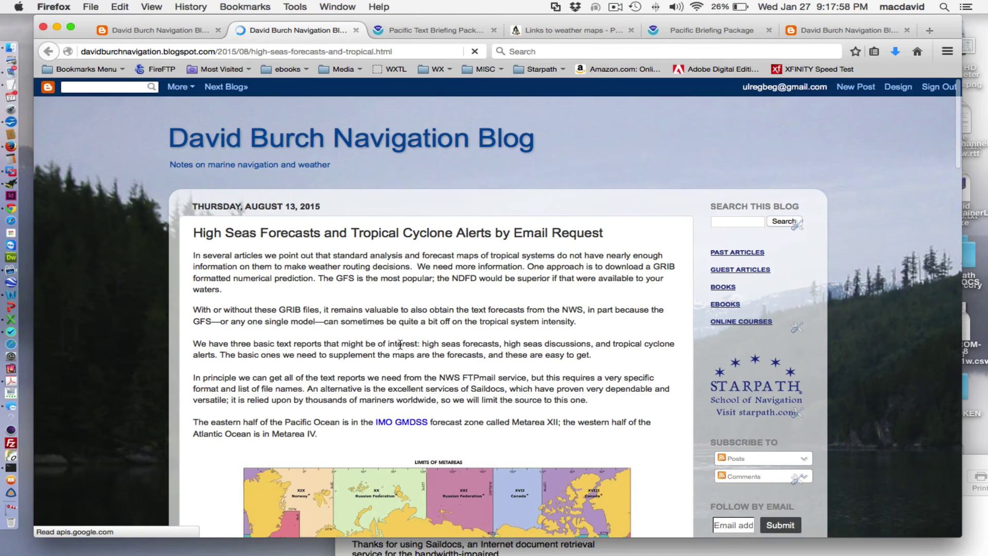
{"action": "scroll", "coordinate": [399, 343], "scroll_direction": "down", "scroll_amount": 5}
{"action": "scroll", "coordinate": [400, 344], "scroll_direction": "down", "scroll_amount": 10}
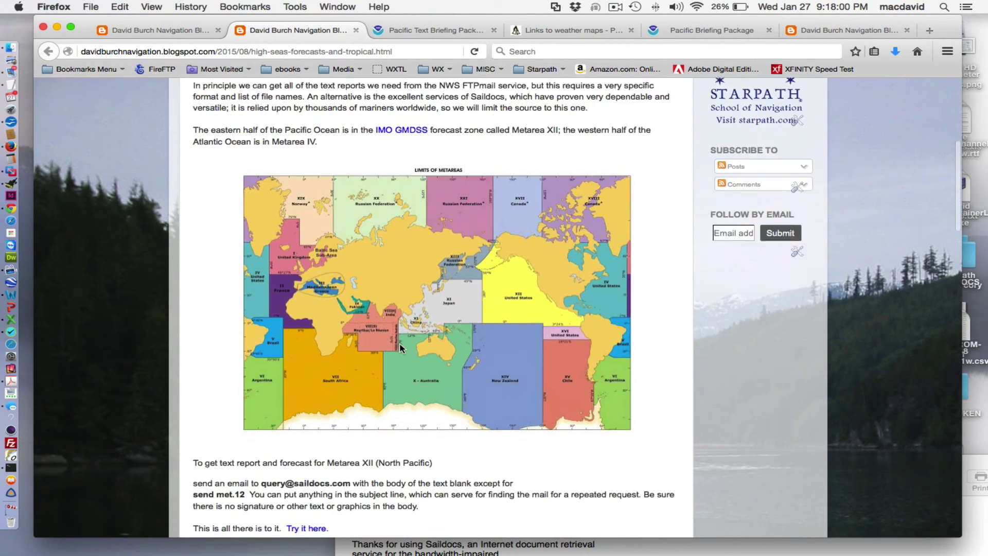
{"action": "scroll", "coordinate": [400, 348], "scroll_direction": "down", "scroll_amount": 10}
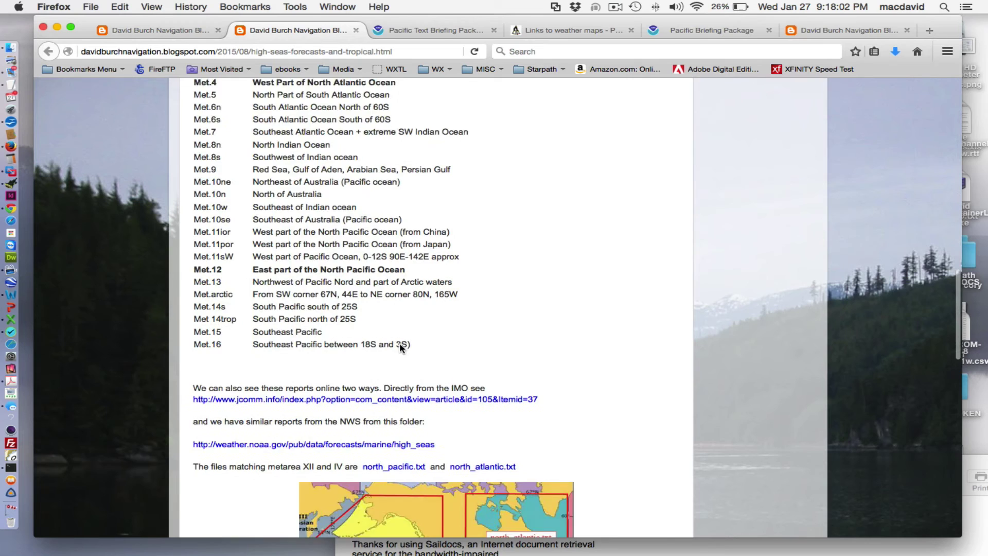
{"action": "scroll", "coordinate": [400, 344], "scroll_direction": "down", "scroll_amount": 1}
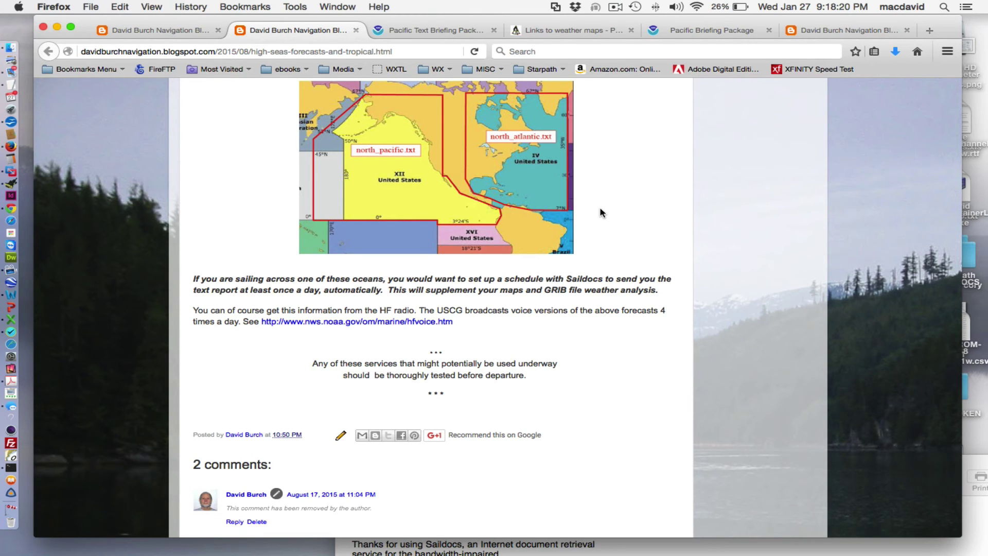
{"action": "scroll", "coordinate": [602, 212], "scroll_direction": "up", "scroll_amount": 4}
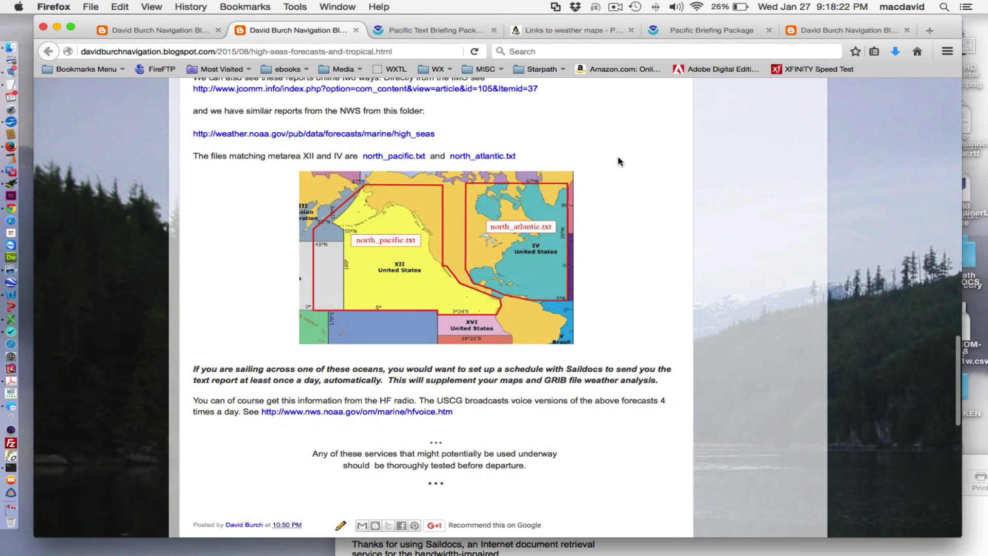
{"action": "scroll", "coordinate": [618, 161], "scroll_direction": "up", "scroll_amount": 15}
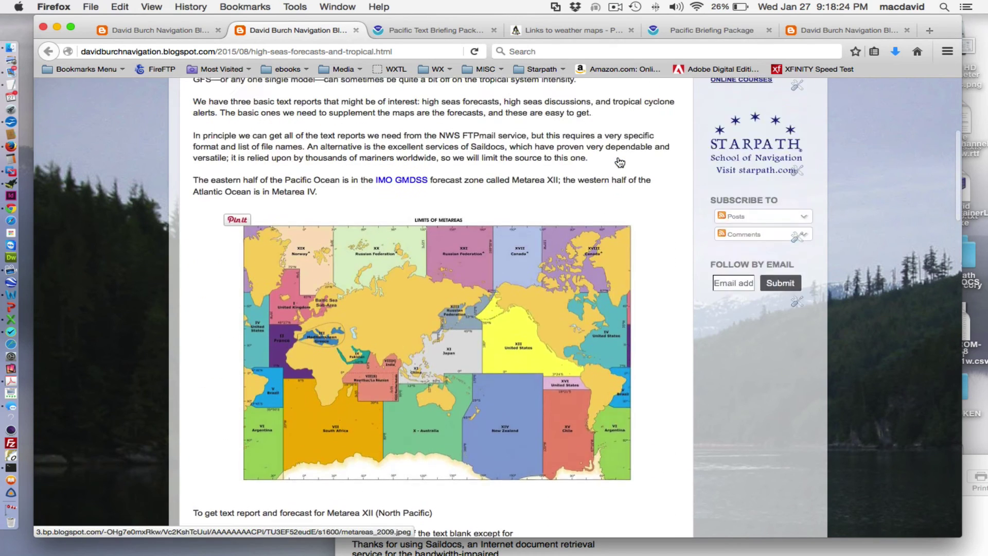
{"action": "scroll", "coordinate": [619, 162], "scroll_direction": "up", "scroll_amount": 10}
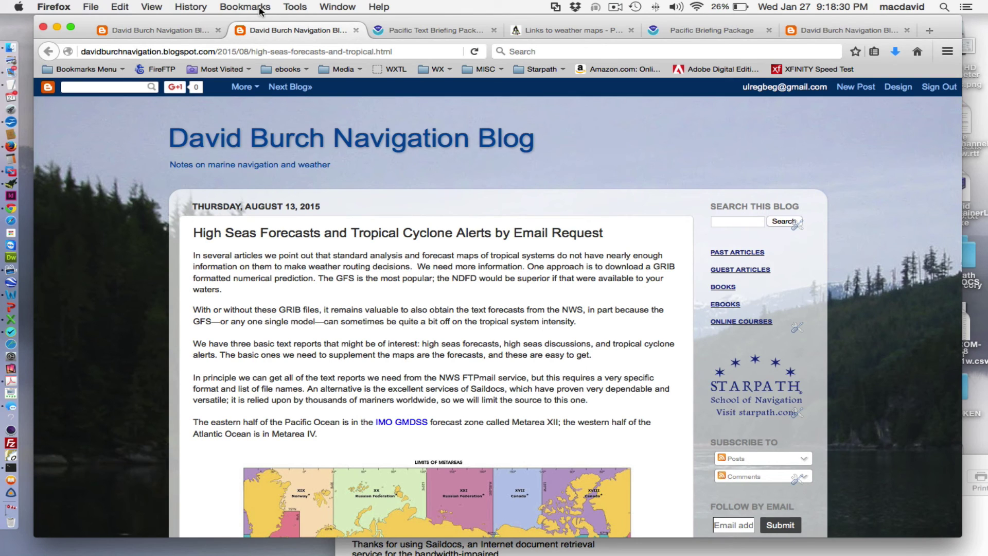
{"action": "left_click", "coordinate": [194, 30]}
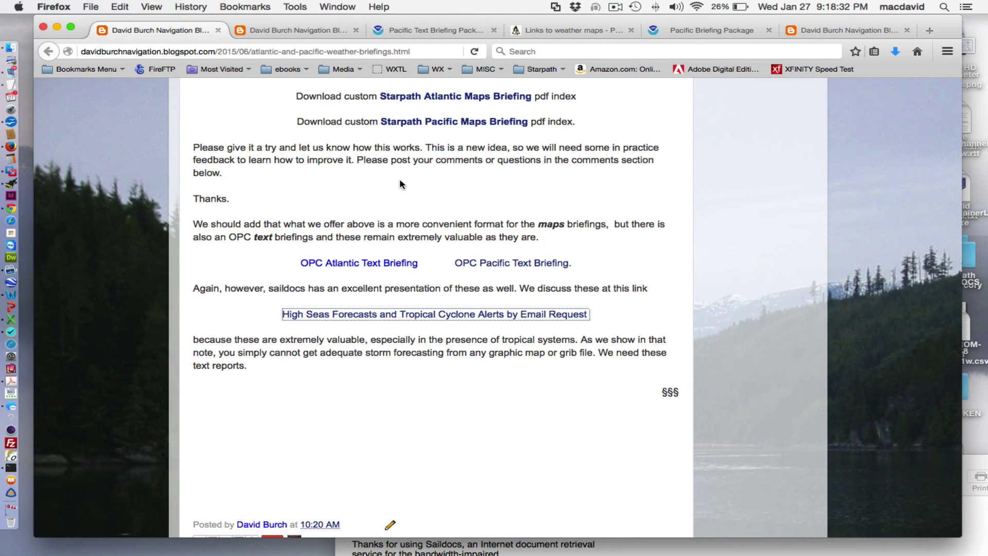
{"action": "scroll", "coordinate": [400, 184], "scroll_direction": "up", "scroll_amount": 5}
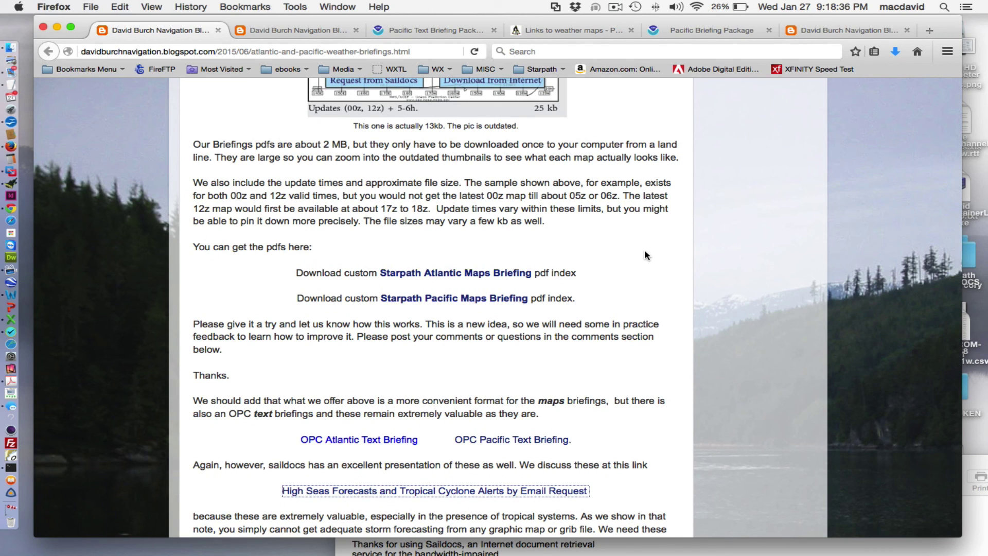
{"action": "scroll", "coordinate": [643, 252], "scroll_direction": "up", "scroll_amount": 1}
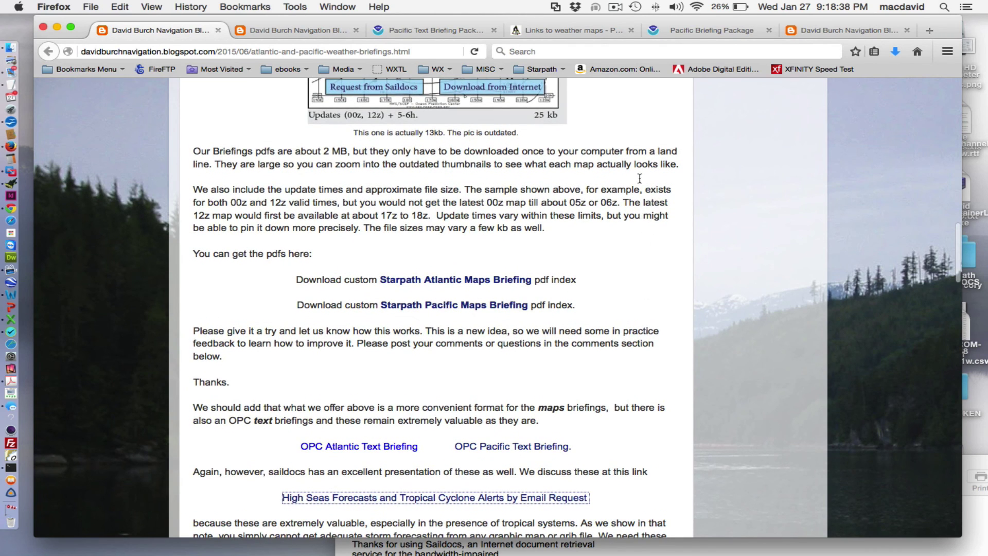